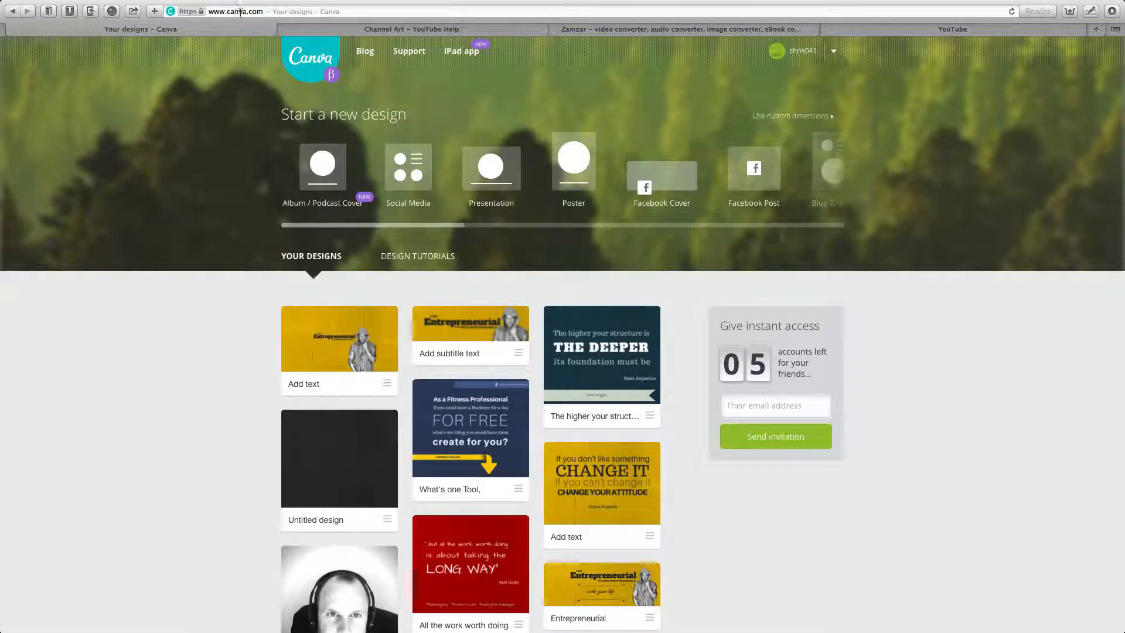
# On the Channel Art help page, scroll to Size guidelines and highlight '2560 X 1440 px'.
pyautogui.click(292, 10)
pyautogui.click(292, 9)
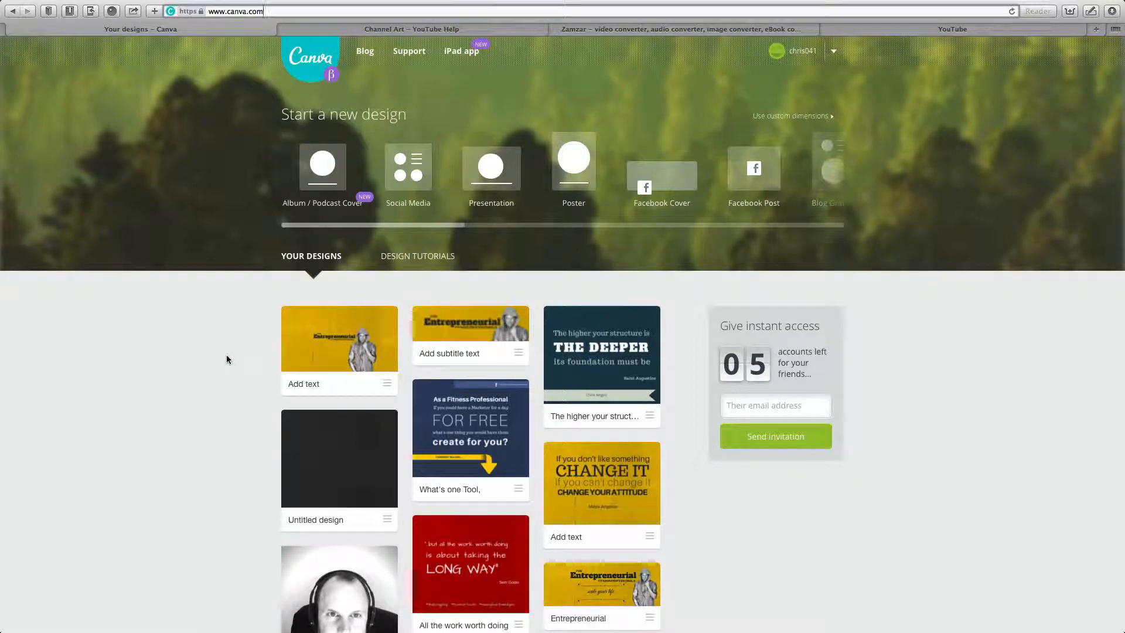
pyautogui.click(391, 29)
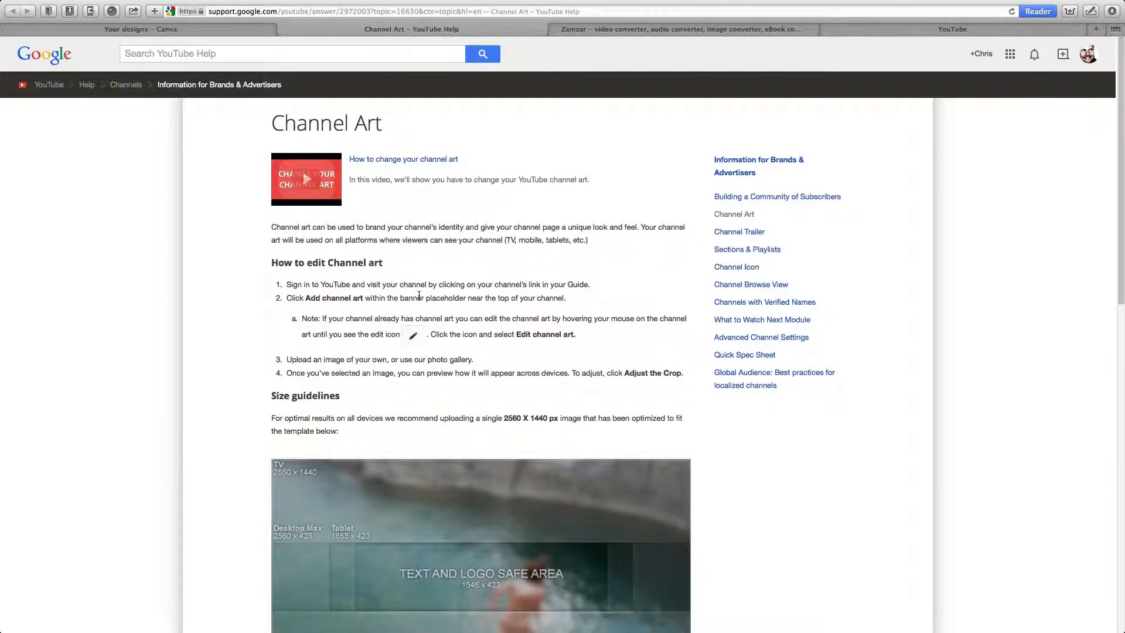
pyautogui.scroll(-5, 519, 407)
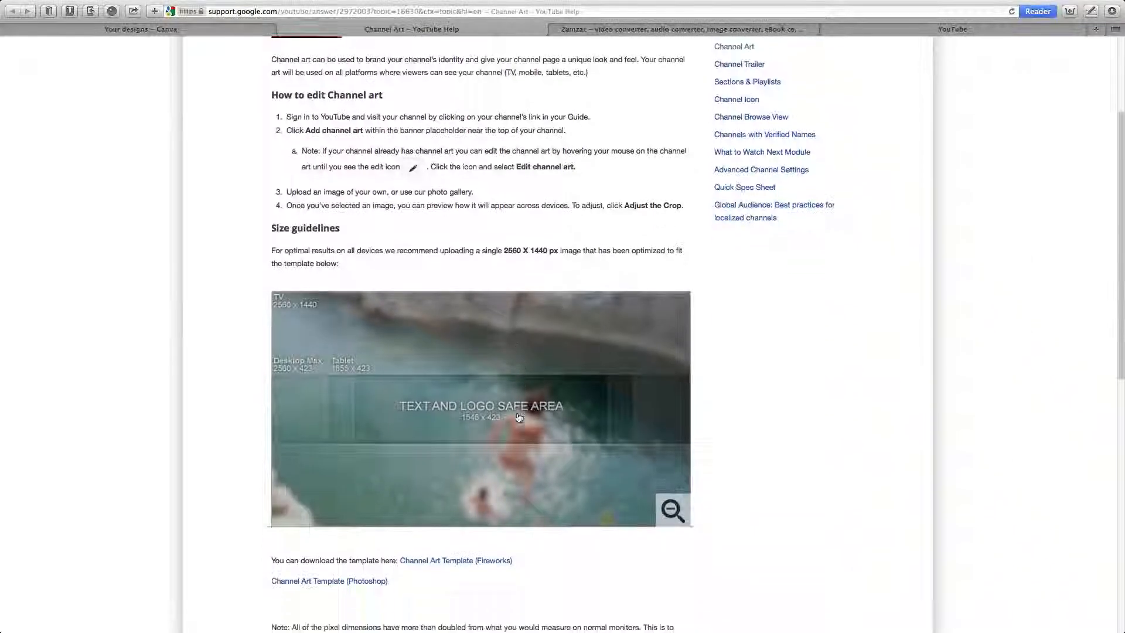
pyautogui.scroll(-1, 519, 406)
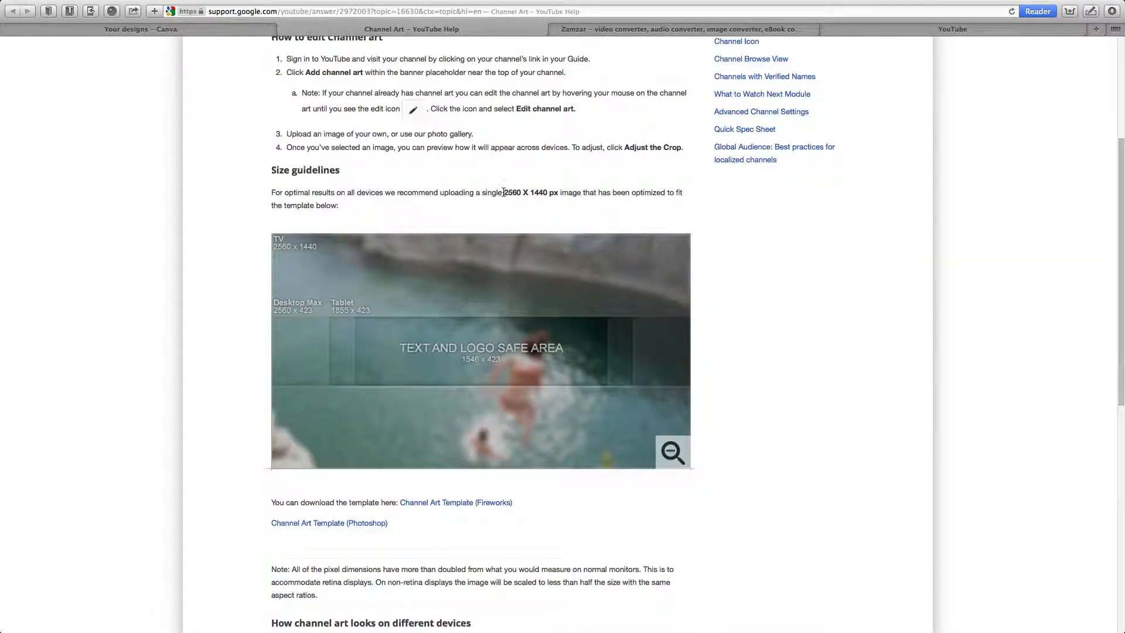
pyautogui.moveTo(504, 192); pyautogui.dragTo(562, 193)
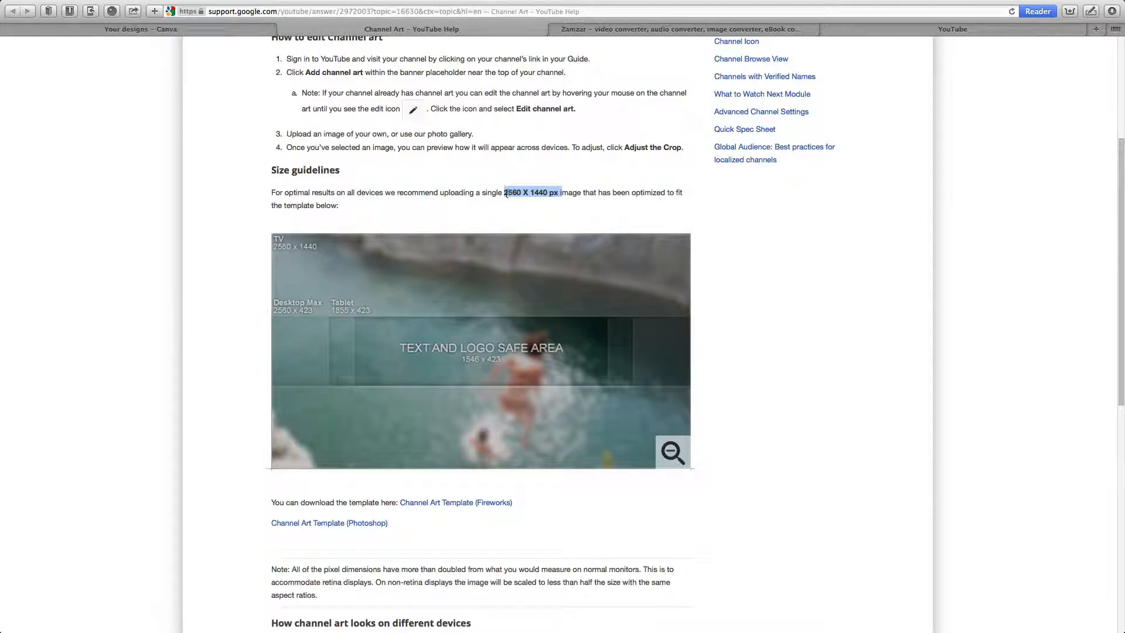
# Start a new Canva design with custom dimensions of 2560 × 1440 px.
pyautogui.click(210, 32)
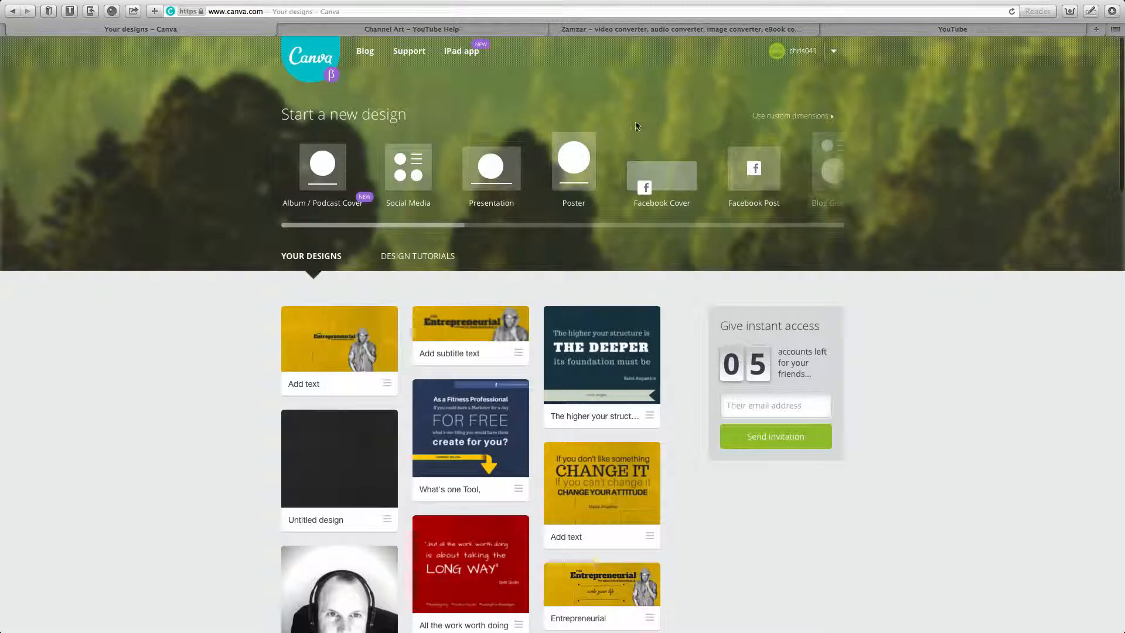
pyautogui.moveTo(680, 183); pyautogui.dragTo(525, 183)
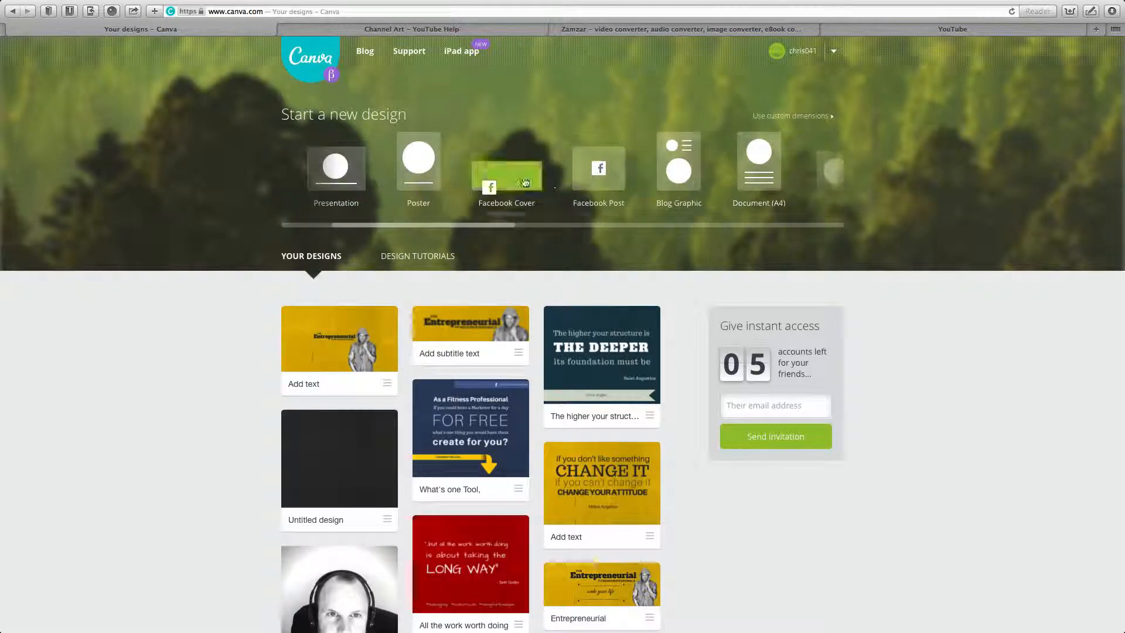
pyautogui.click(782, 117)
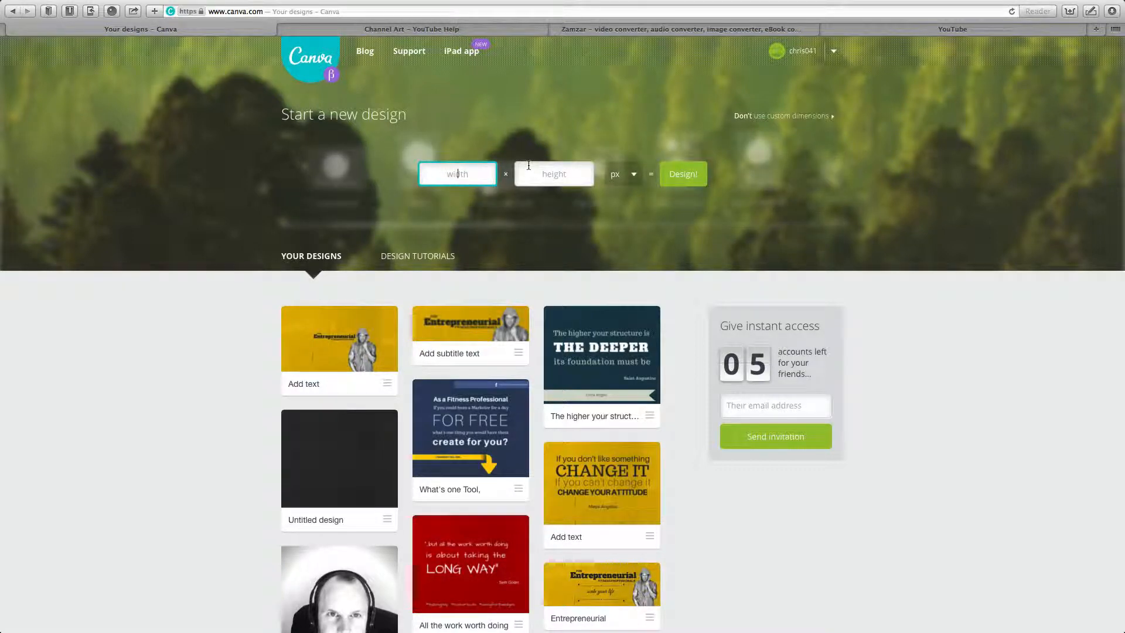
pyautogui.write('2560')
pyautogui.press('Tab')
pyautogui.write('1')
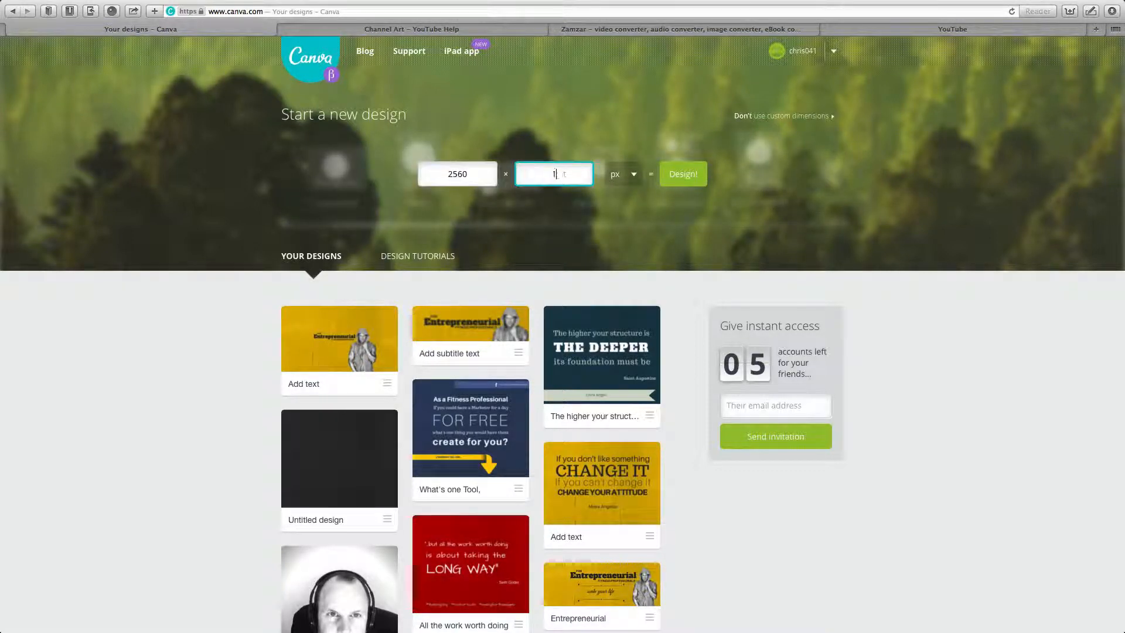
pyautogui.write('440')
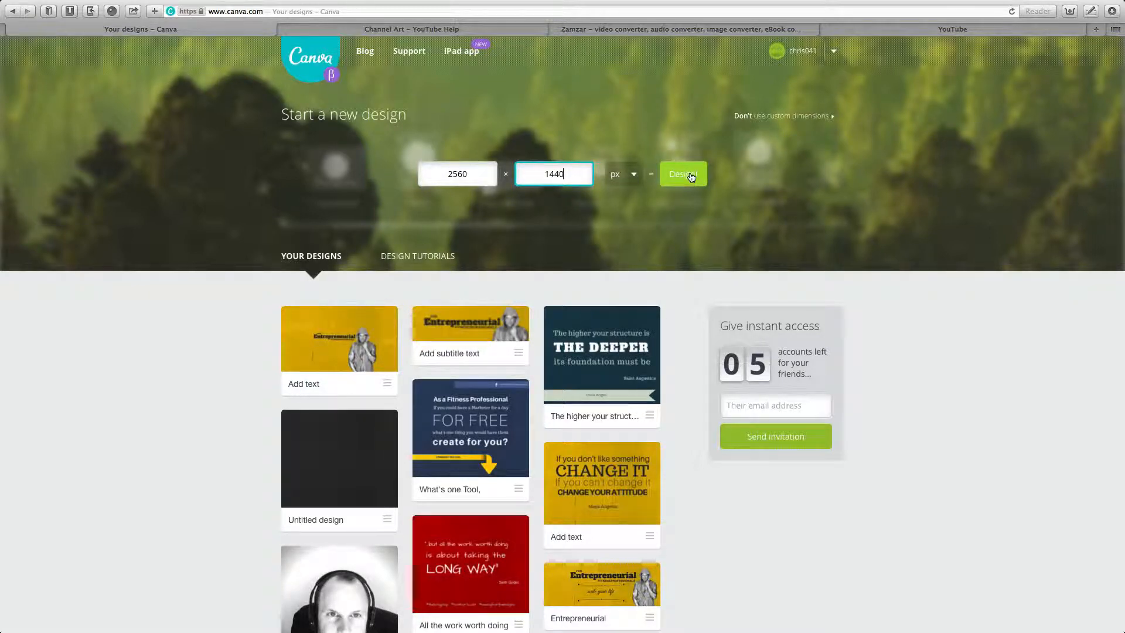
pyautogui.click(690, 176)
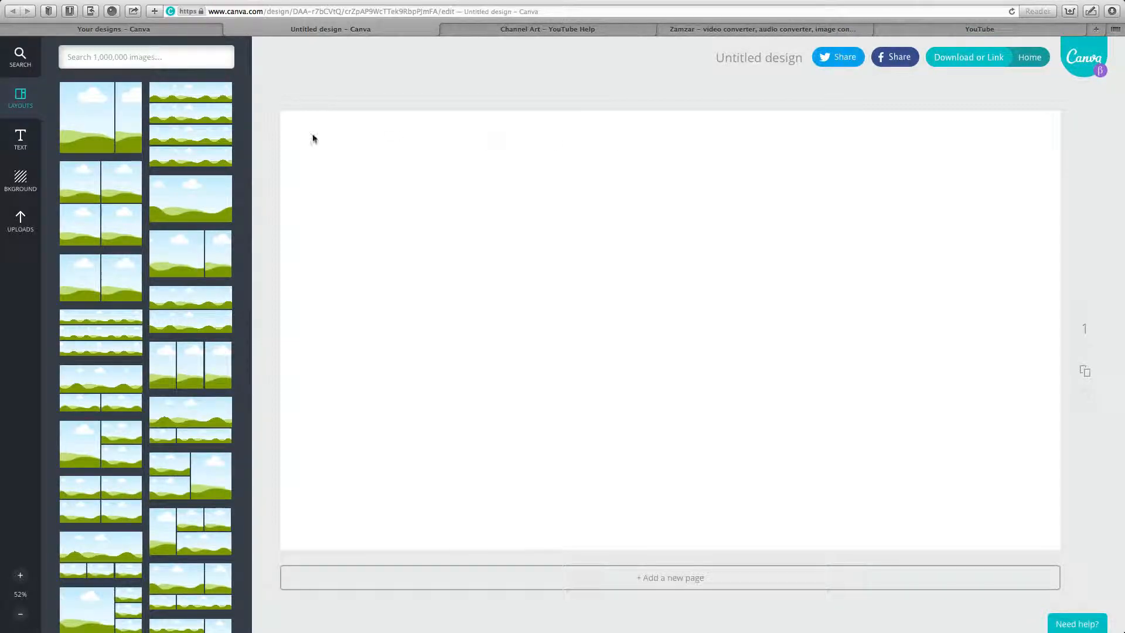
# Try a charcoal texture, then green, blue and yellow backgrounds, and settle on blue.
pyautogui.click(20, 181)
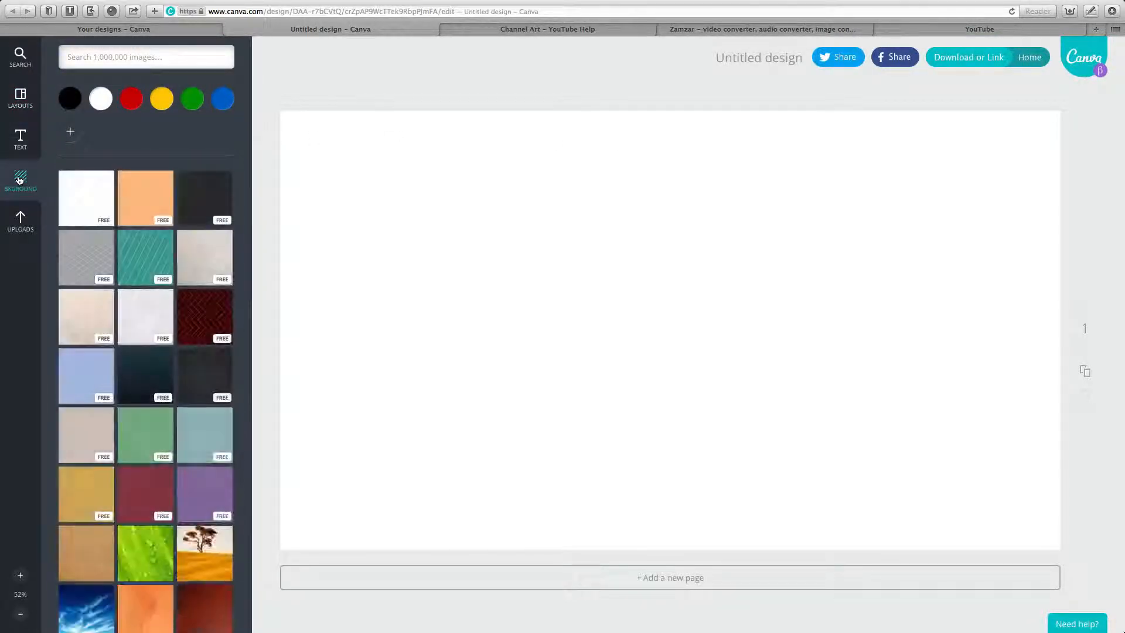
pyautogui.click(206, 200)
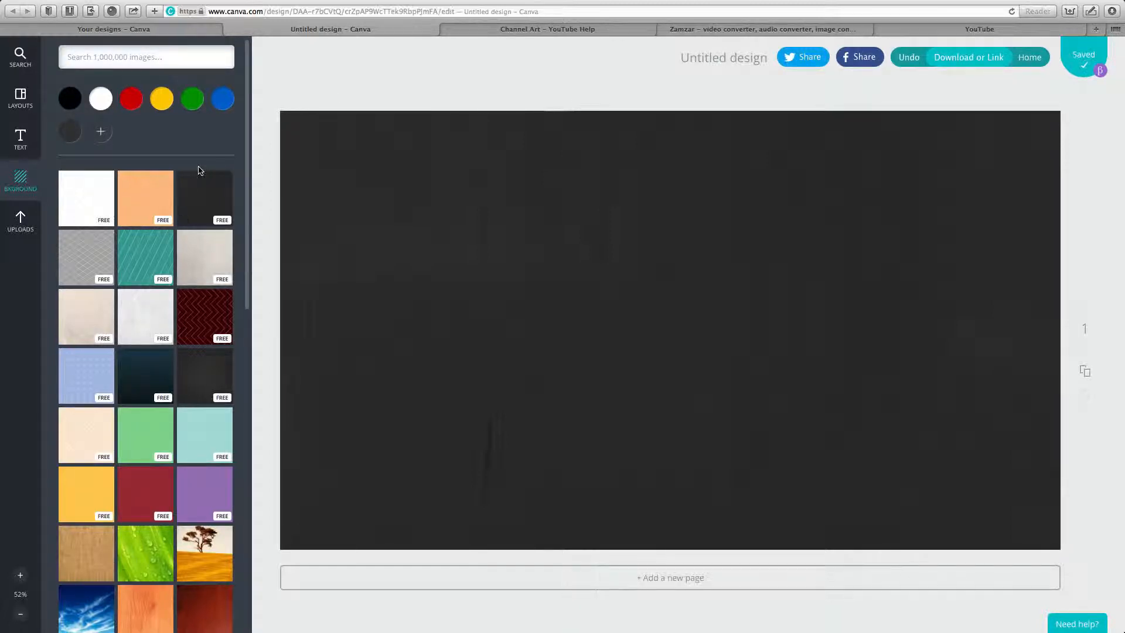
pyautogui.click(190, 99)
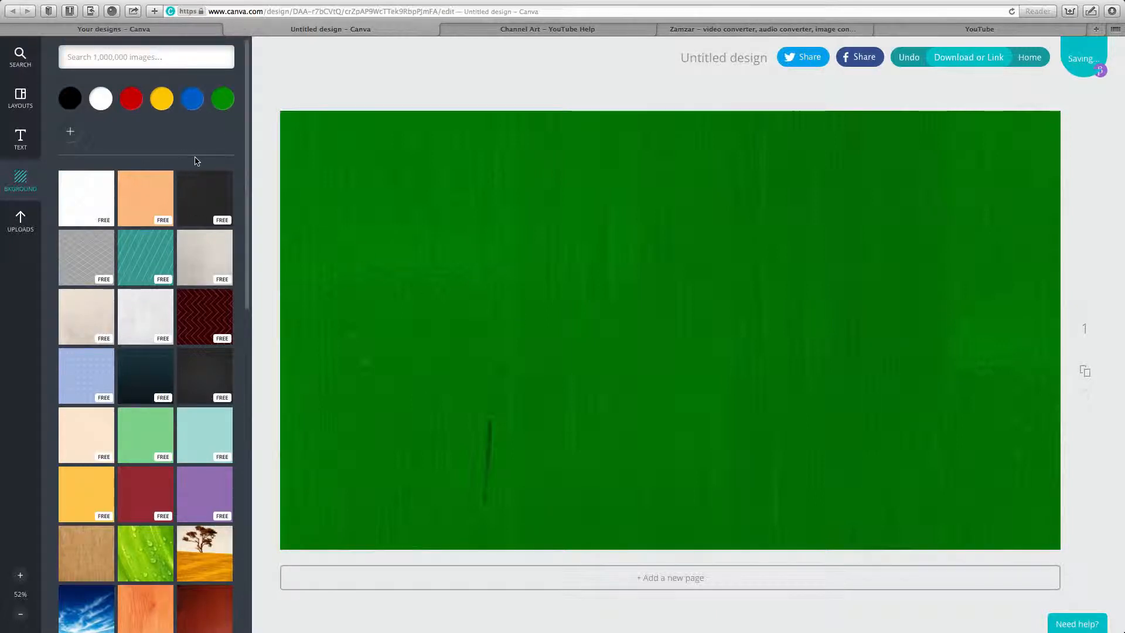
pyautogui.click(194, 104)
pyautogui.click(161, 105)
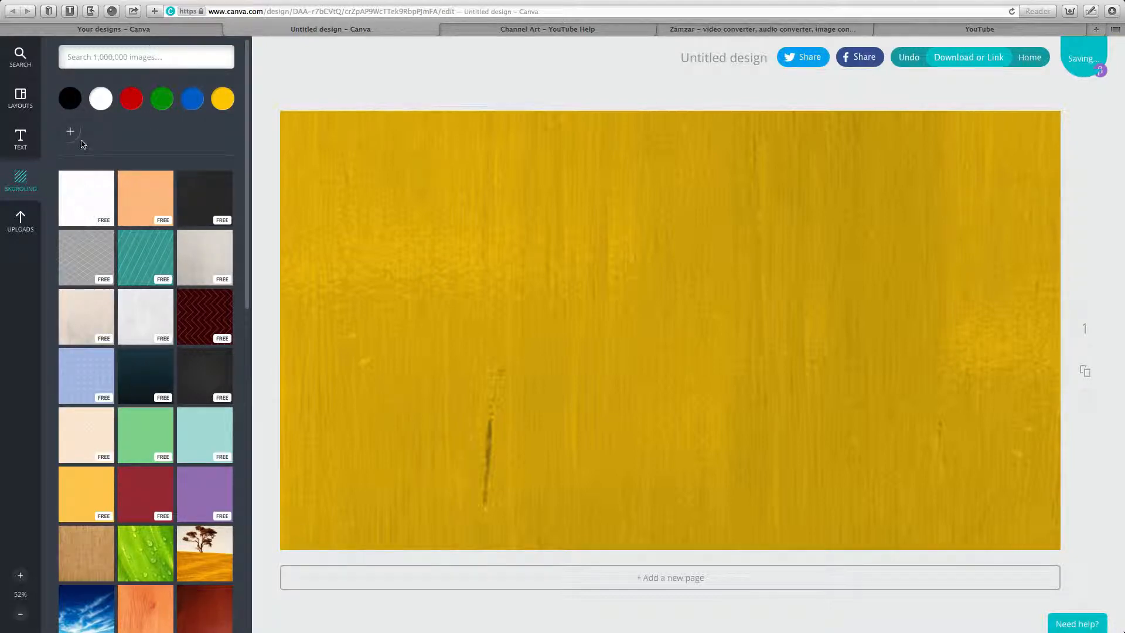
pyautogui.click(194, 104)
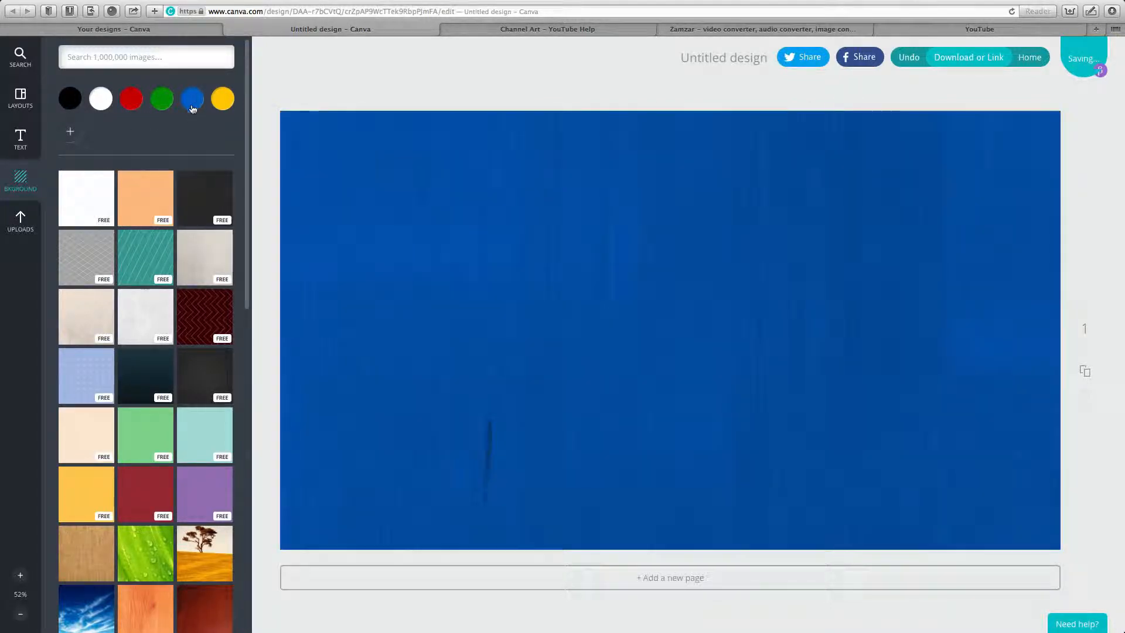
# Darken the blue background to navy 00366b with the custom colour picker.
pyautogui.click(70, 134)
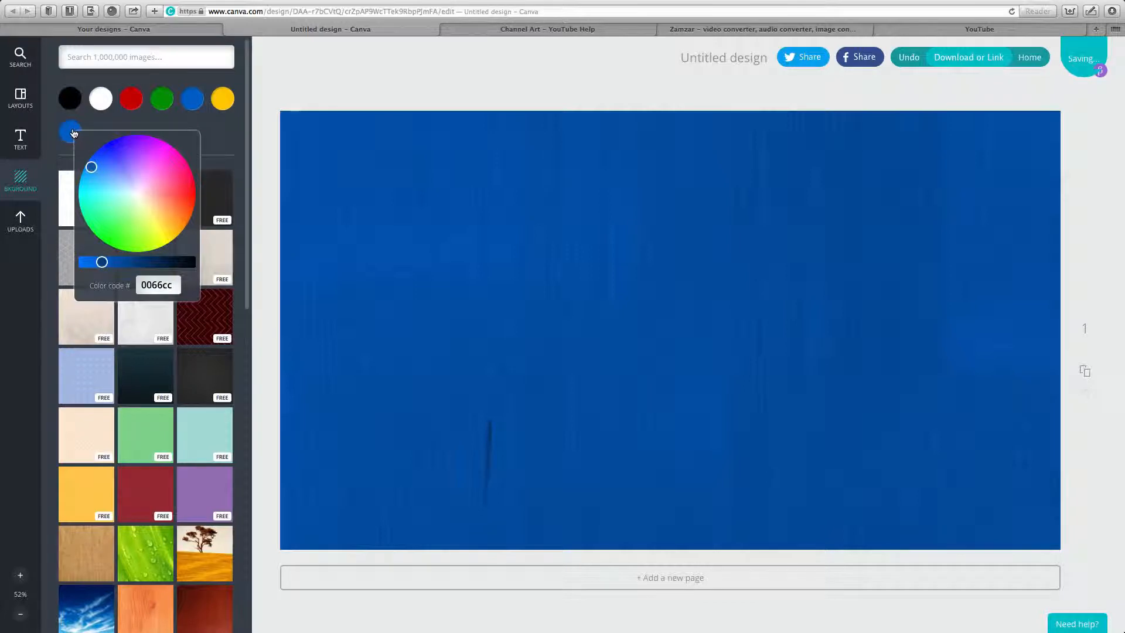
pyautogui.click(236, 145)
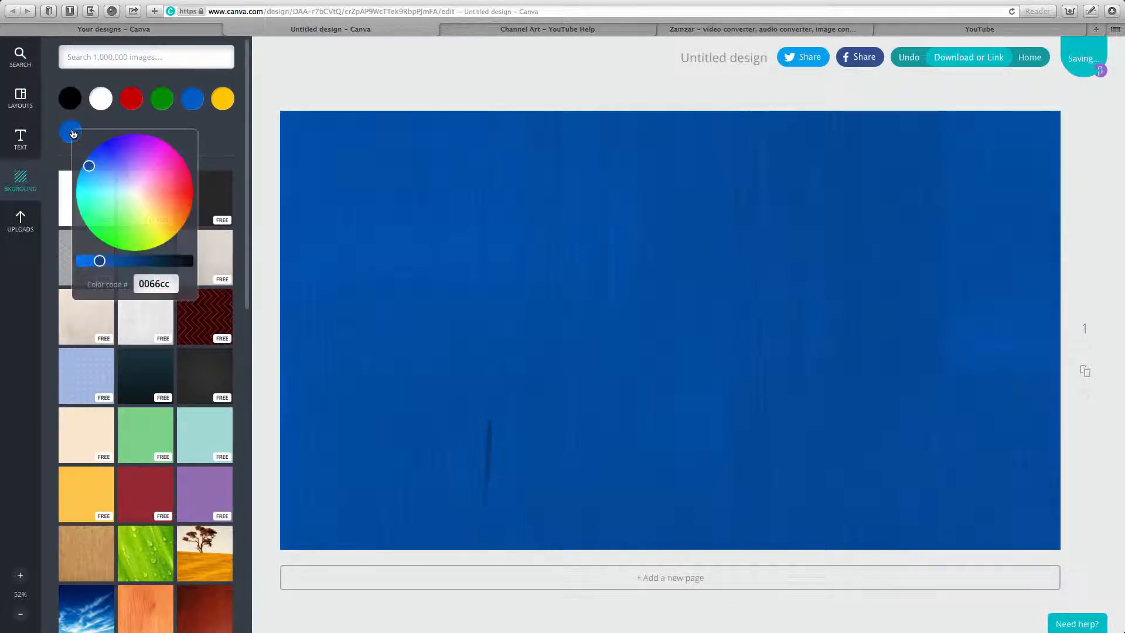
pyautogui.click(71, 132)
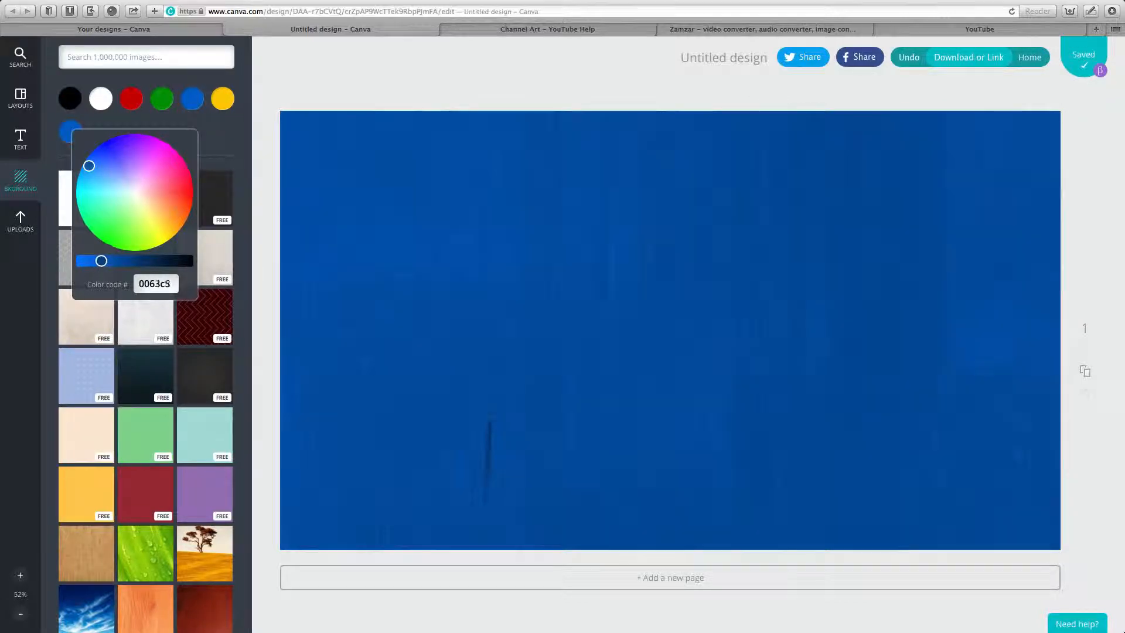
pyautogui.moveTo(99, 261); pyautogui.dragTo(140, 261)
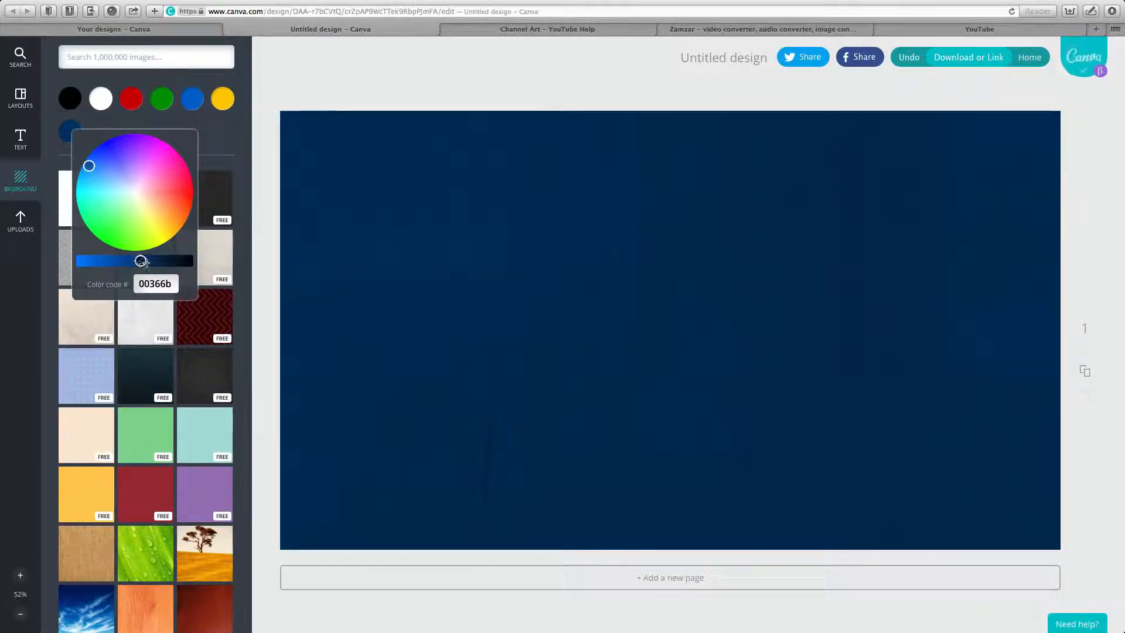
pyautogui.click(235, 128)
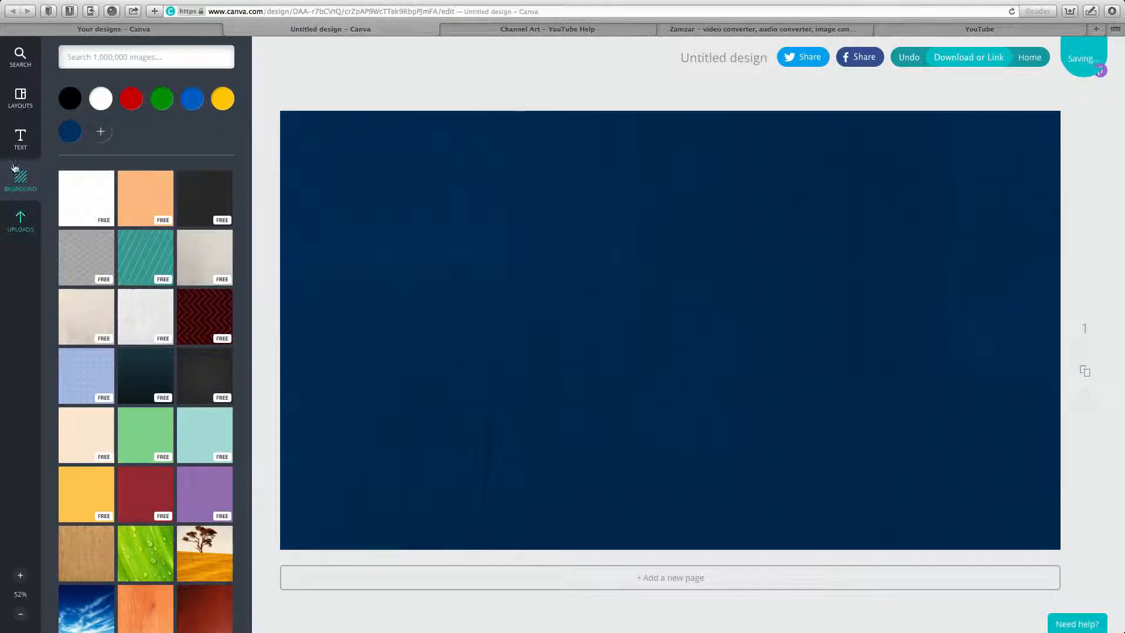
pyautogui.click(20, 145)
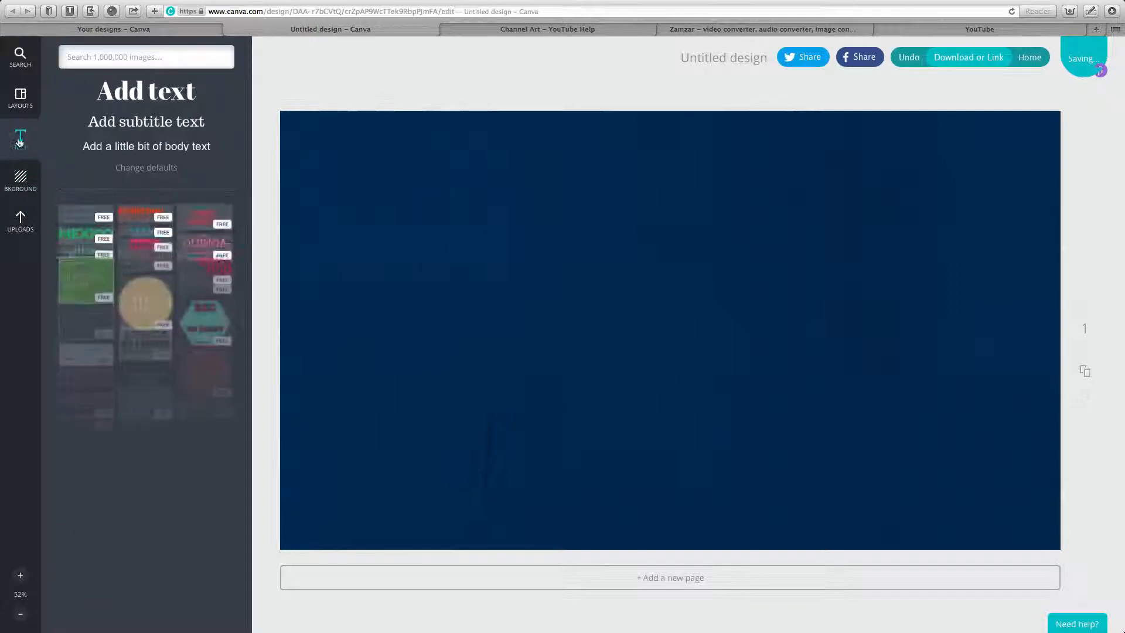
# Add a heading and a subtitle, and change a subtitle copy near the top to 'FOR'.
pyautogui.click(159, 98)
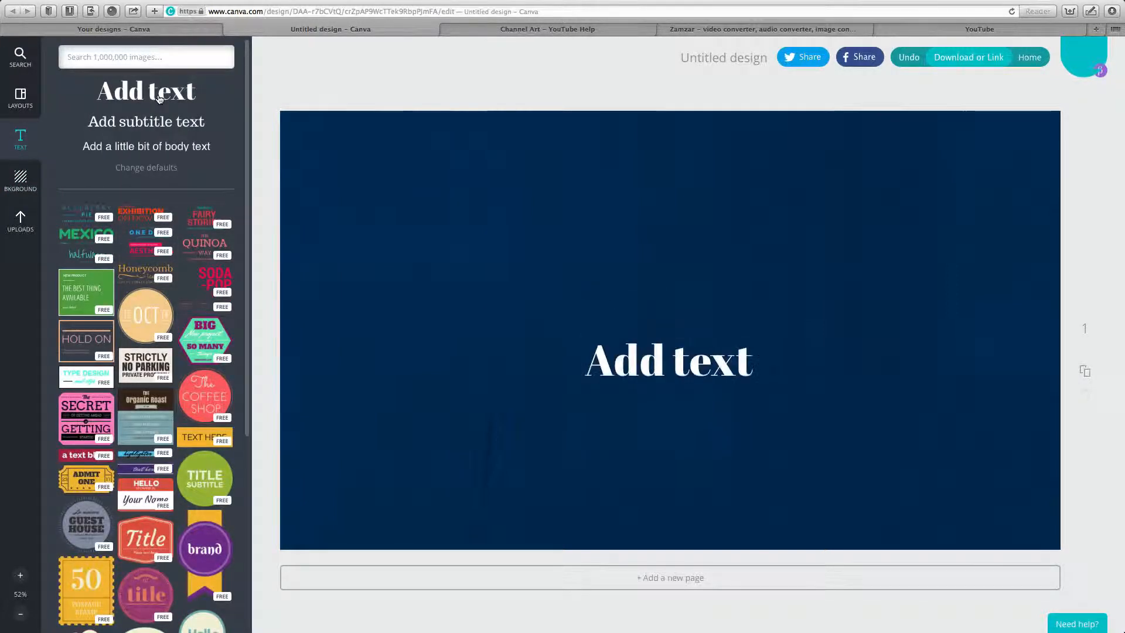
pyautogui.click(152, 130)
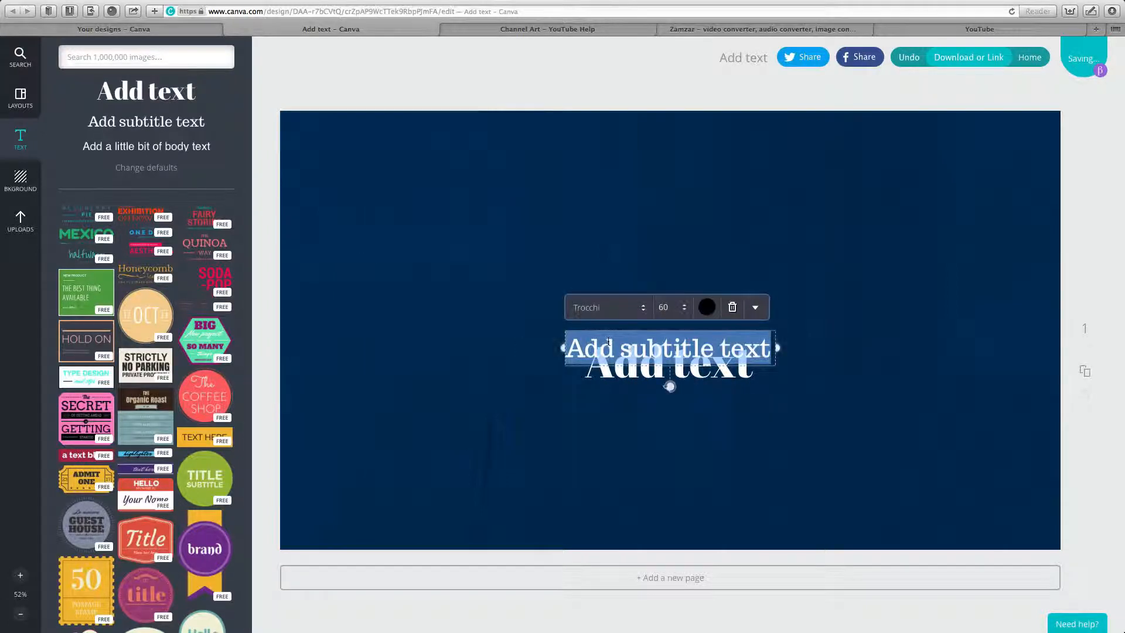
pyautogui.click(530, 411)
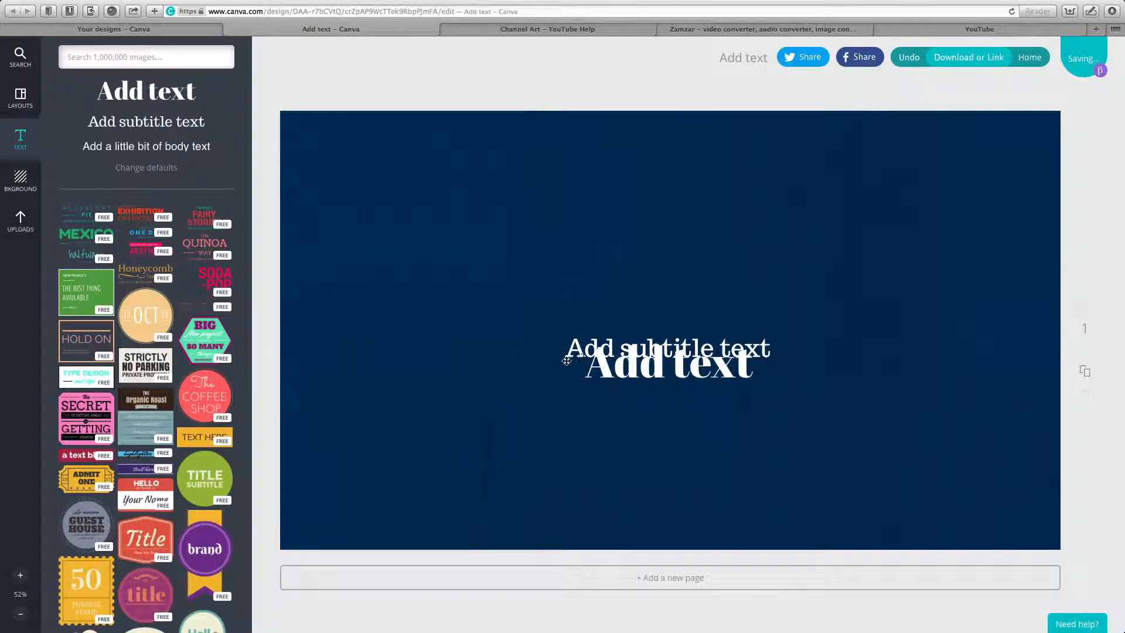
pyautogui.moveTo(567, 359); pyautogui.dragTo(479, 219)
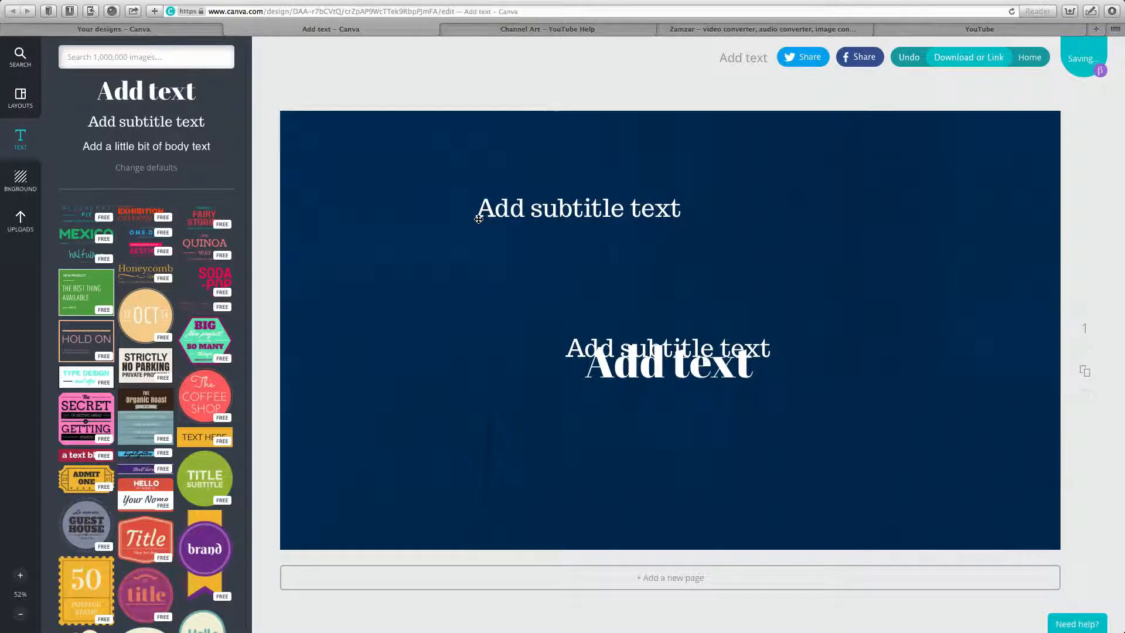
pyautogui.click(511, 210)
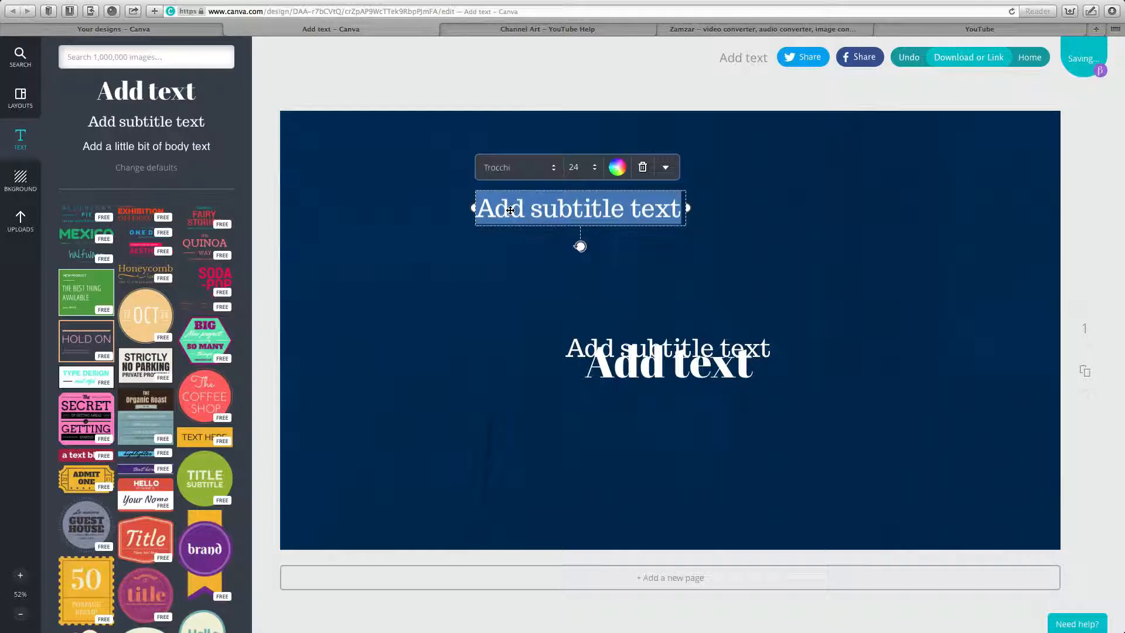
pyautogui.write('fo')
pyautogui.press('BackSpace')
pyautogui.press('BackSpace')
pyautogui.write('FOR')
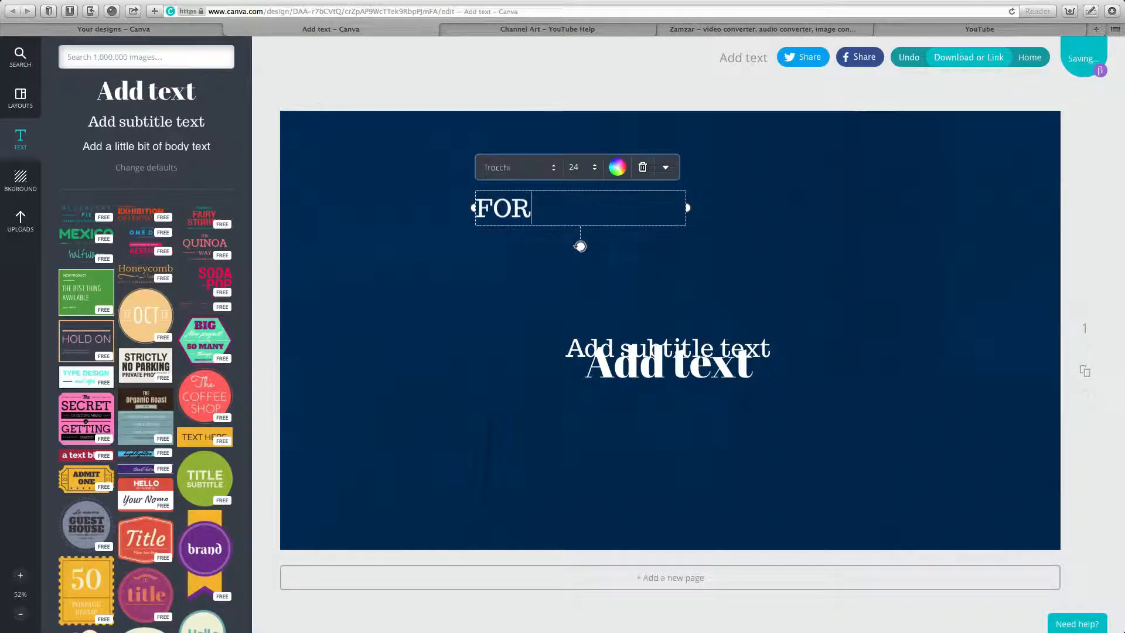
# Set FOR in Aileron Regular size 12 and move the heading just below it.
pyautogui.doubleClick(500, 211)
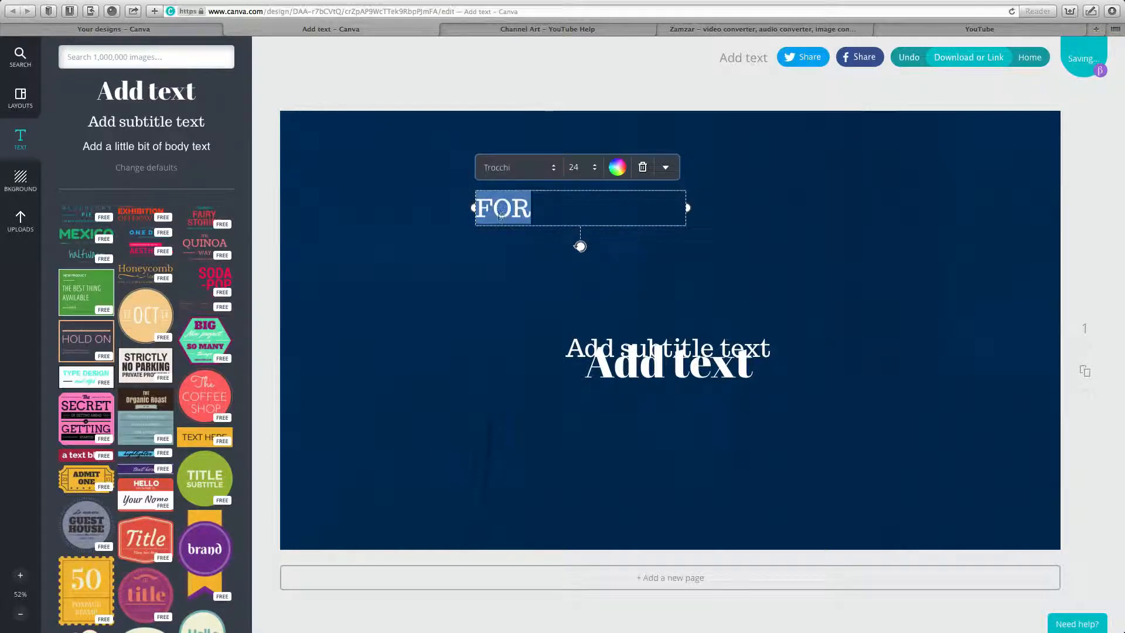
pyautogui.click(560, 168)
pyautogui.scroll(10, 531, 111)
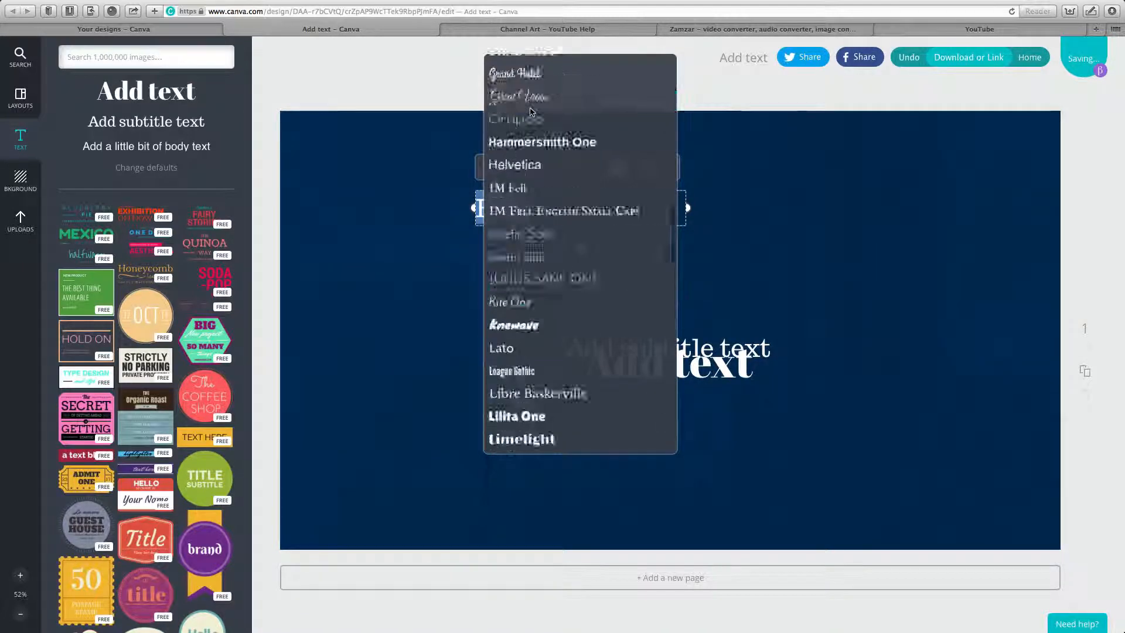
pyautogui.scroll(10, 532, 111)
pyautogui.click(529, 115)
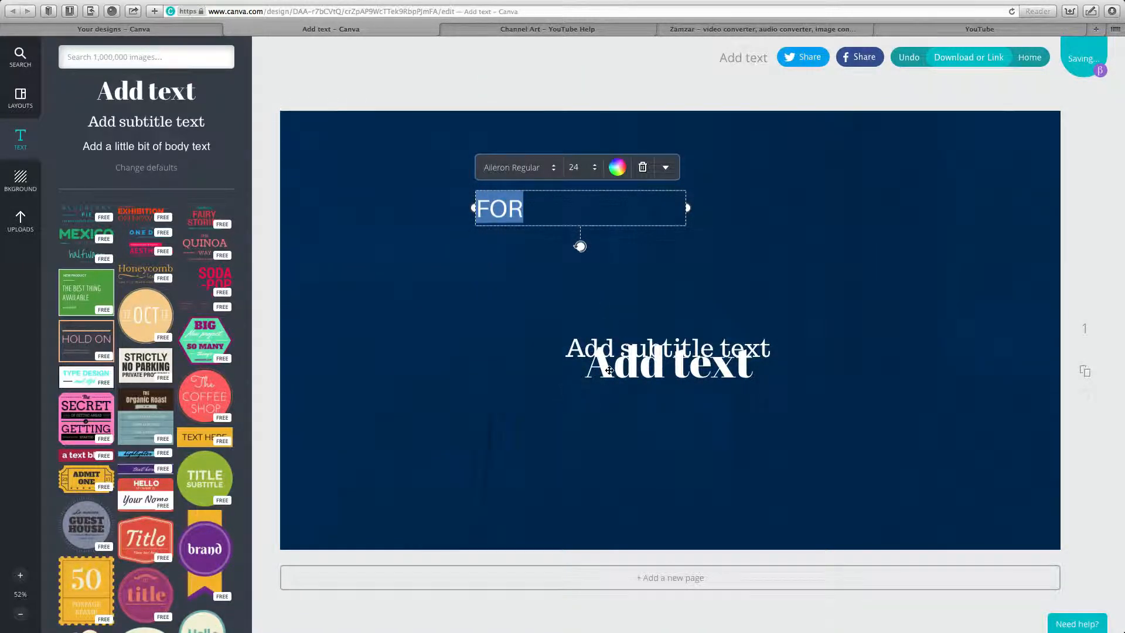
pyautogui.click(593, 169)
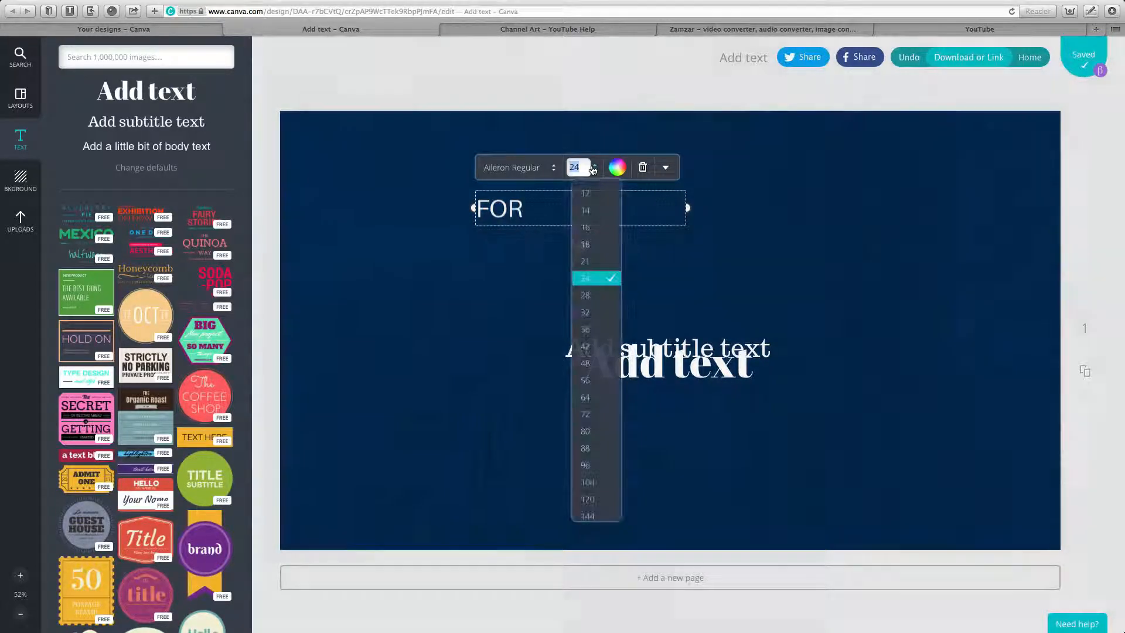
pyautogui.click(585, 194)
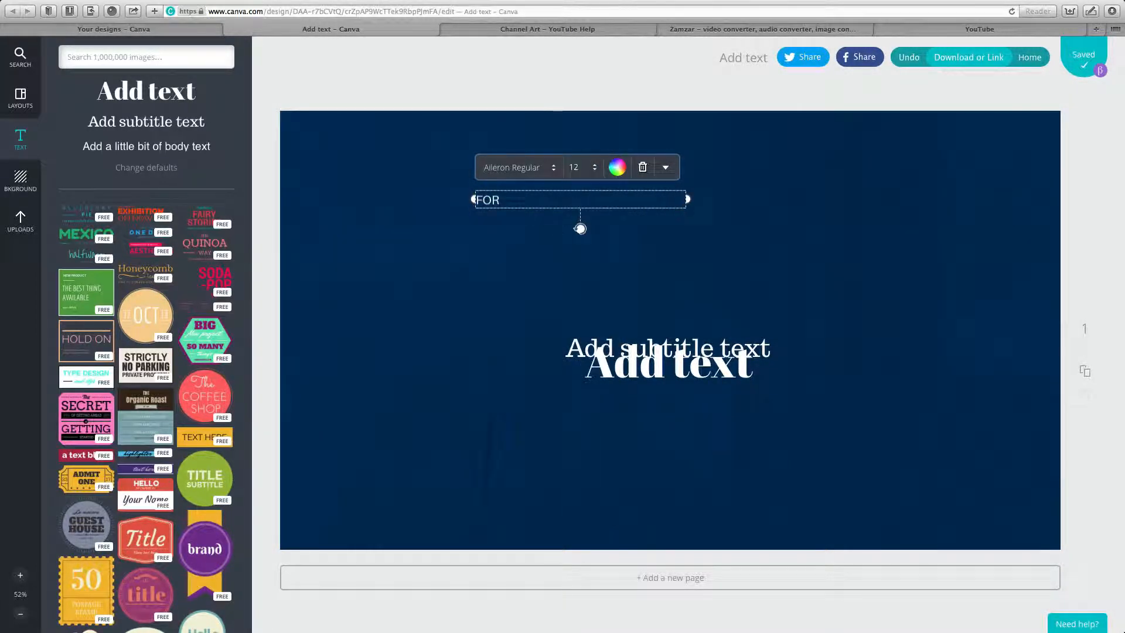
pyautogui.click(582, 344)
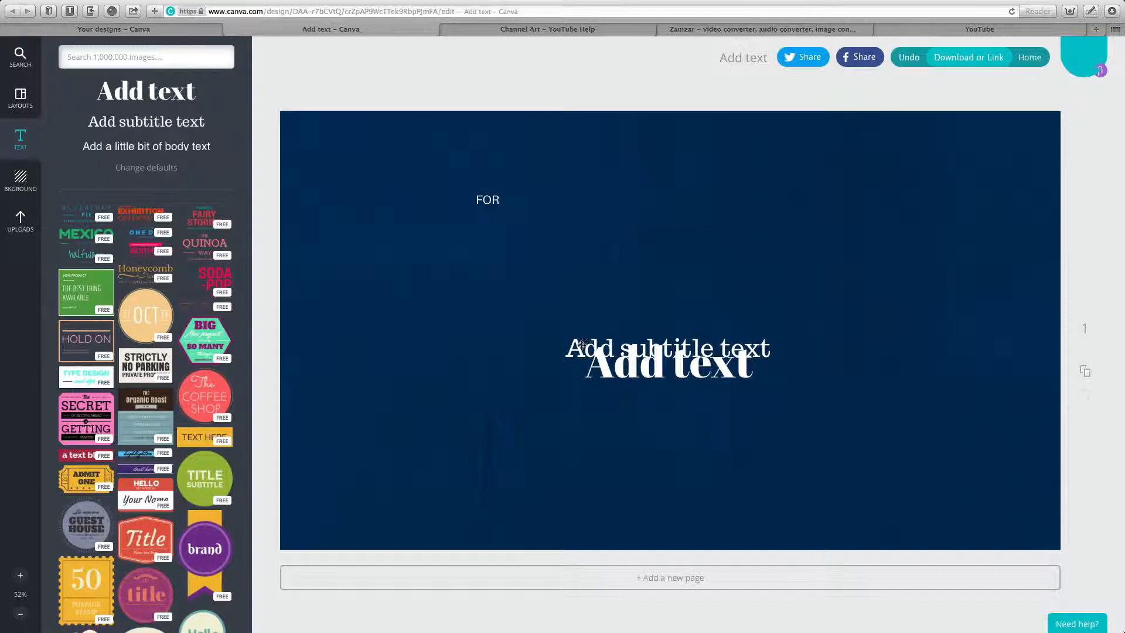
pyautogui.moveTo(582, 344); pyautogui.dragTo(531, 240)
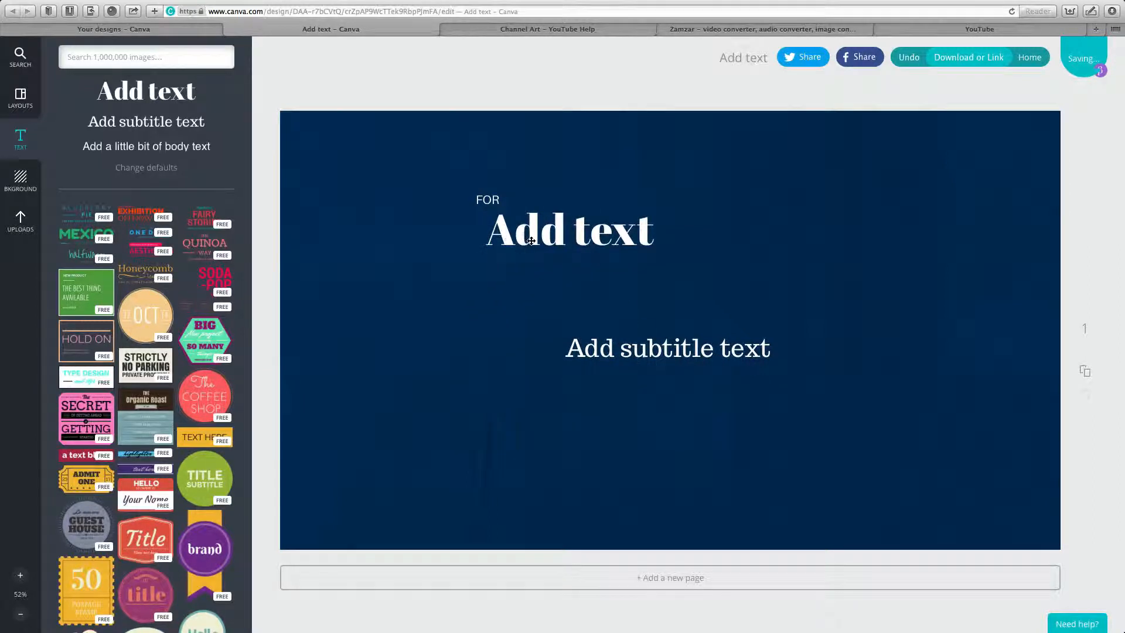
# Replace the heading with 'Entrepreneurial' in Alfa Slab One, widened to fit one line.
pyautogui.click(531, 240)
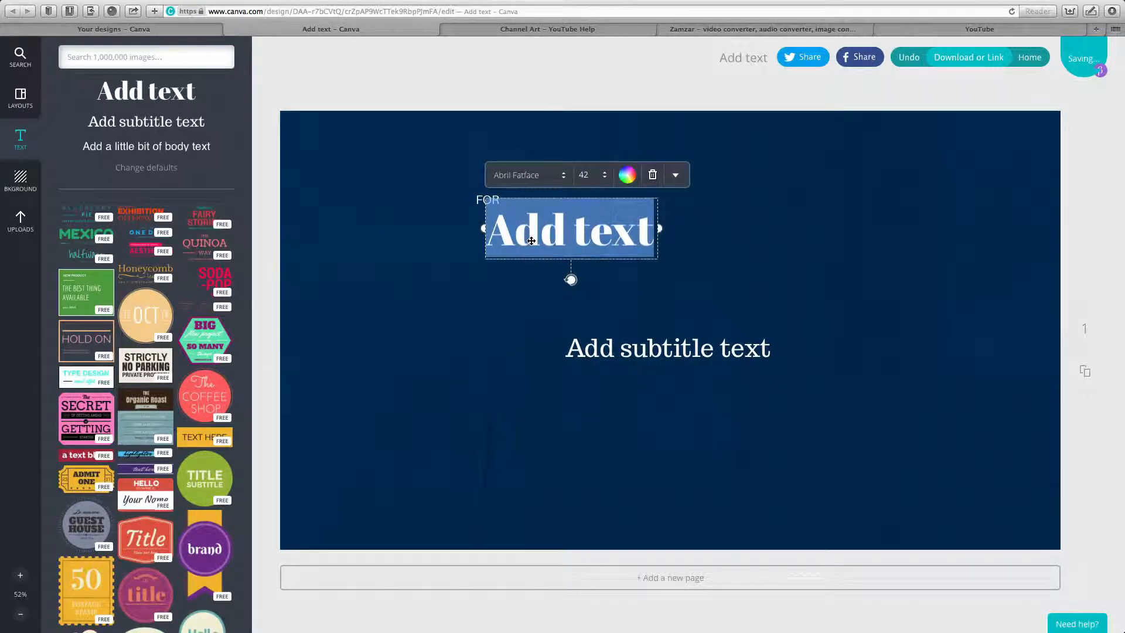
pyautogui.write('Entrepre')
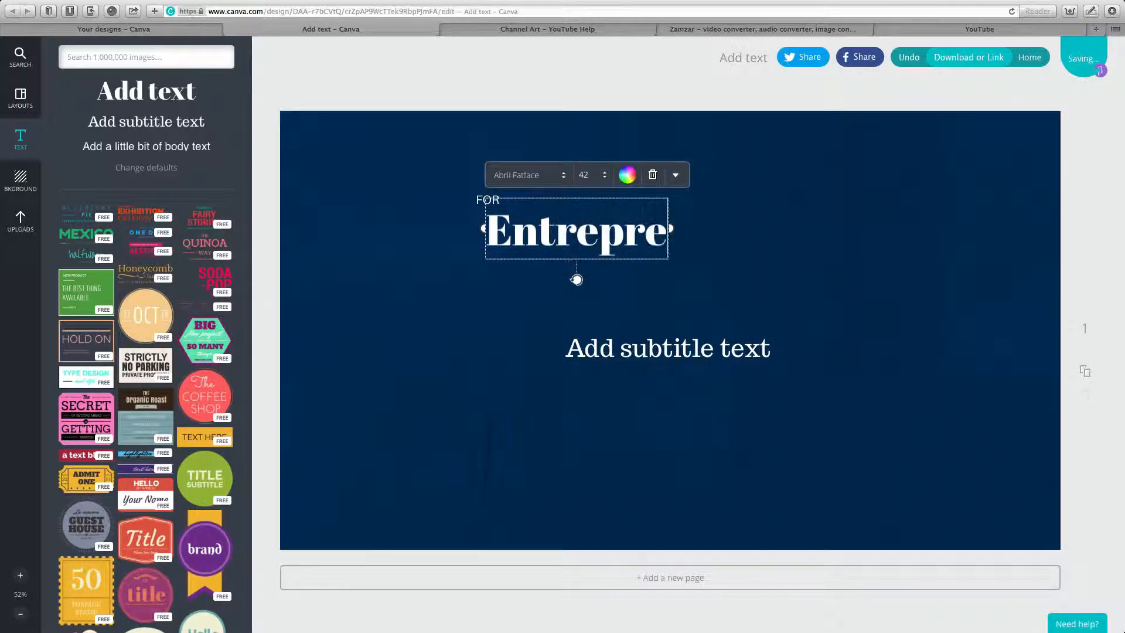
pyautogui.write('neuri')
pyautogui.write('al')
pyautogui.press('Return')
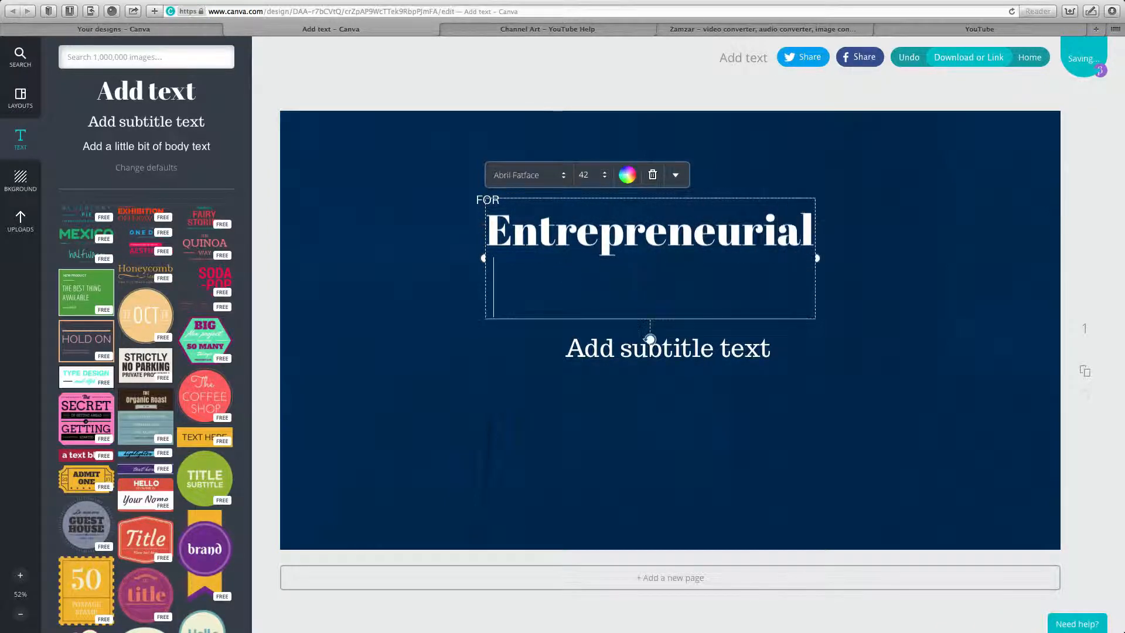
pyautogui.press('BackSpace')
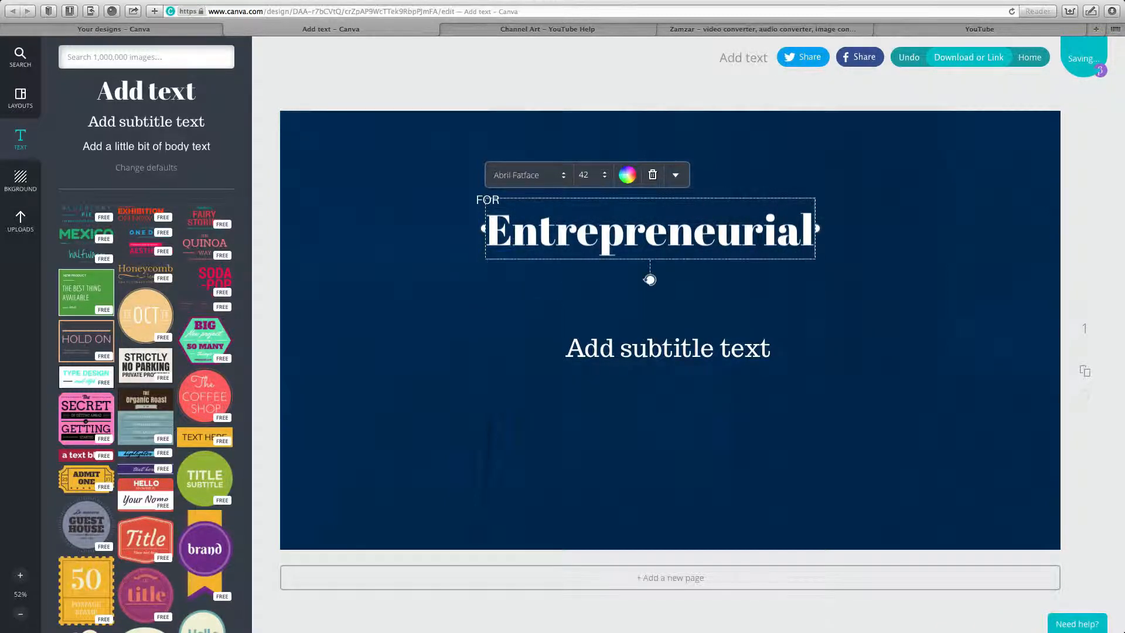
pyautogui.hotkey('ctrl', 'a')
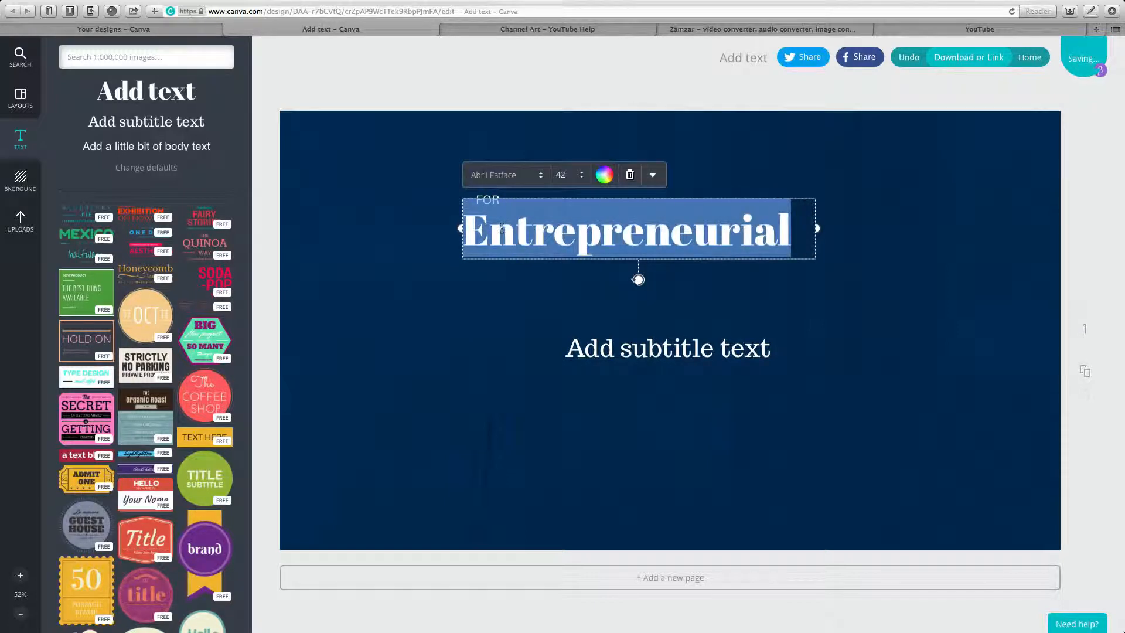
pyautogui.click(536, 176)
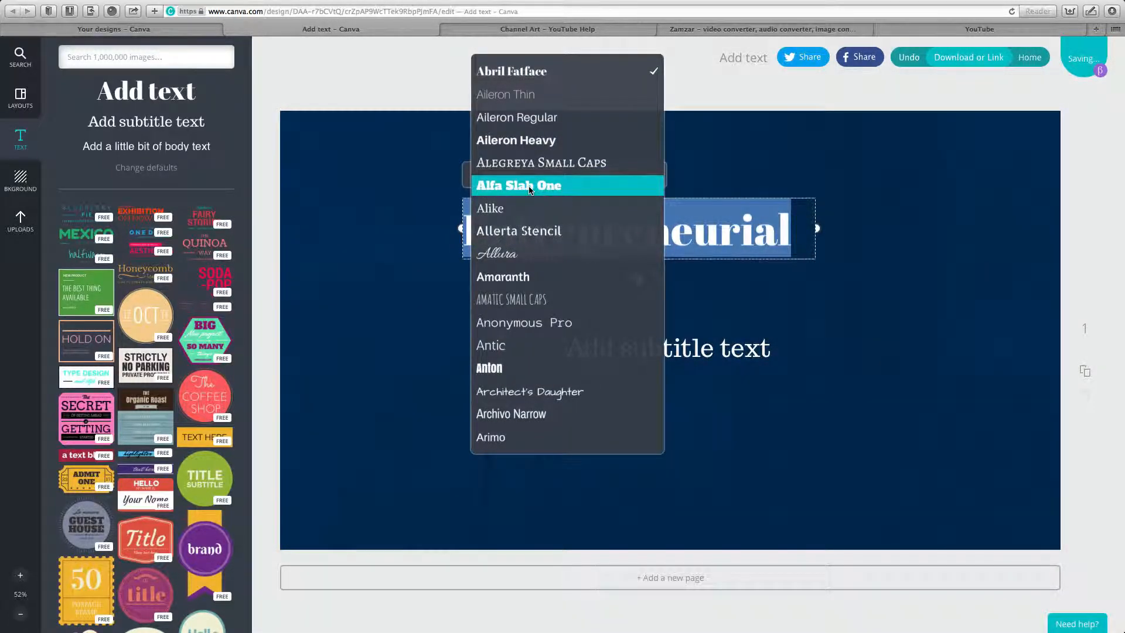
pyautogui.click(534, 186)
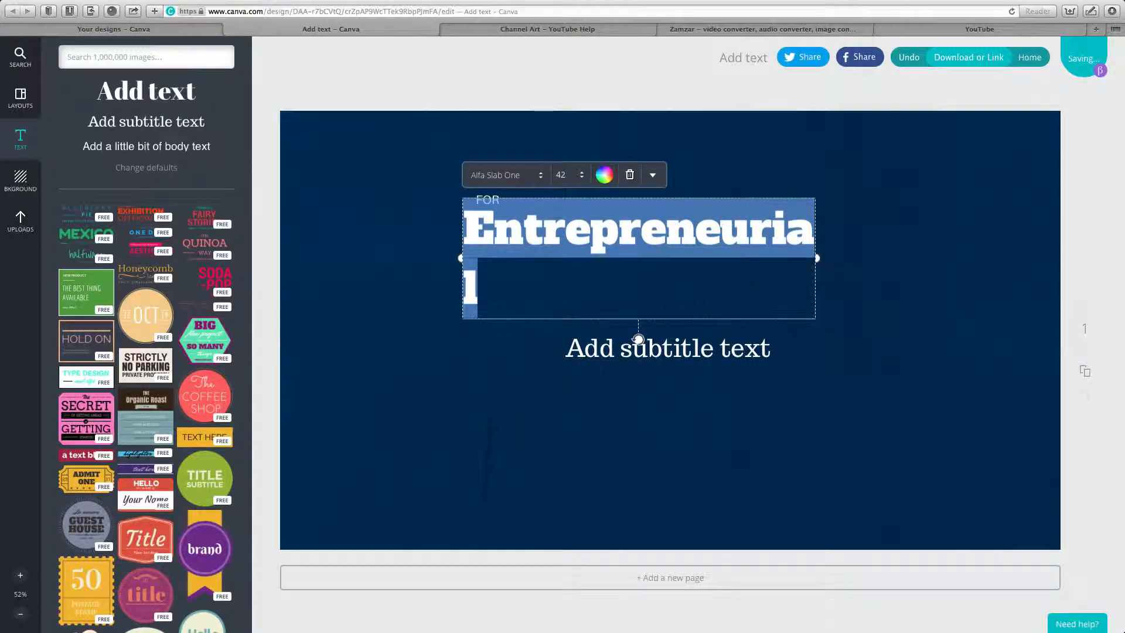
pyautogui.moveTo(819, 257); pyautogui.dragTo(878, 256)
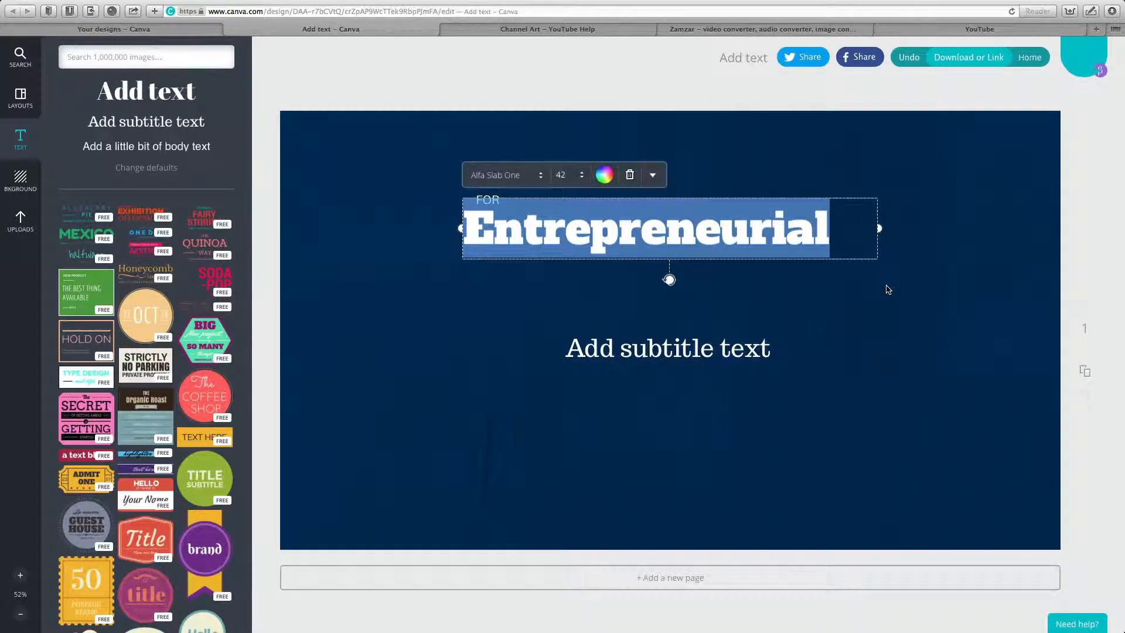
pyautogui.click(844, 298)
# Replace the subtitle text with 'FITNESS PROFESSIONALS'.
pyautogui.click(691, 348)
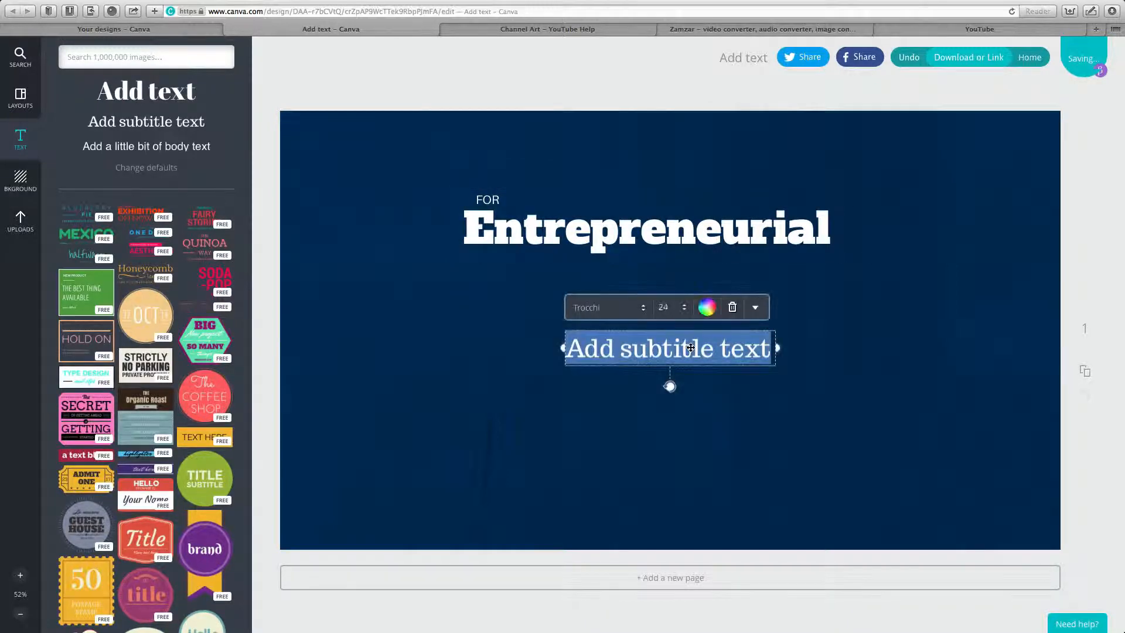
pyautogui.write('FOR FITNESS P')
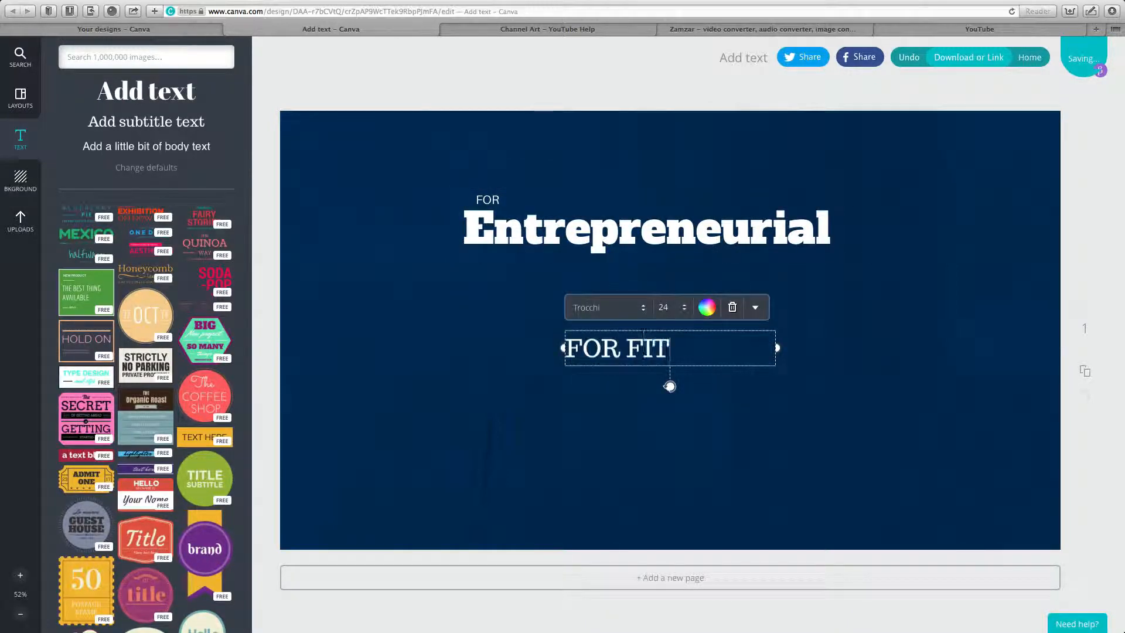
pyautogui.press('BackSpace')
pyautogui.press('BackSpace')
pyautogui.press('BackSpace')
pyautogui.press('BackSpace')
pyautogui.press('BackSpace')
pyautogui.press('BackSpace')
pyautogui.press('BackSpace')
pyautogui.press('BackSpace')
pyautogui.press('BackSpace')
pyautogui.press('BackSpace')
pyautogui.press('BackSpace')
pyautogui.press('BackSpace')
pyautogui.write('IR')
pyautogui.press('BackSpace')
pyautogui.write('TNESS P')
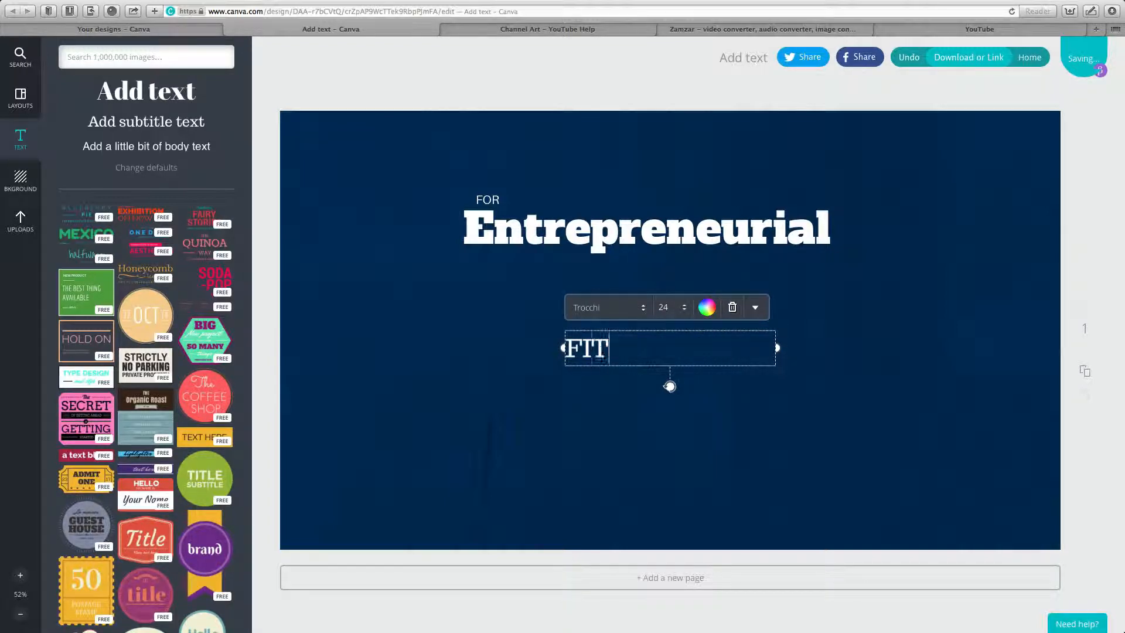
pyautogui.write('ROFESSIONALS')
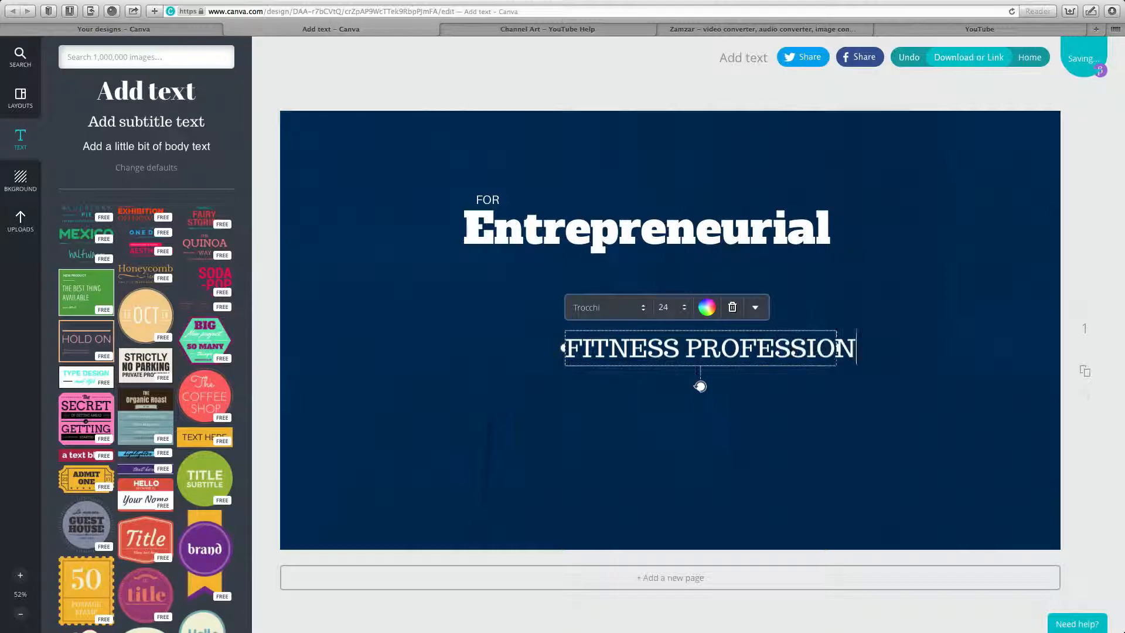
# Set FITNESS PROFESSIONALS in Aileron Regular size 12 and move it under Entrepreneurial.
pyautogui.tripleClick(691, 336)
pyautogui.click(644, 311)
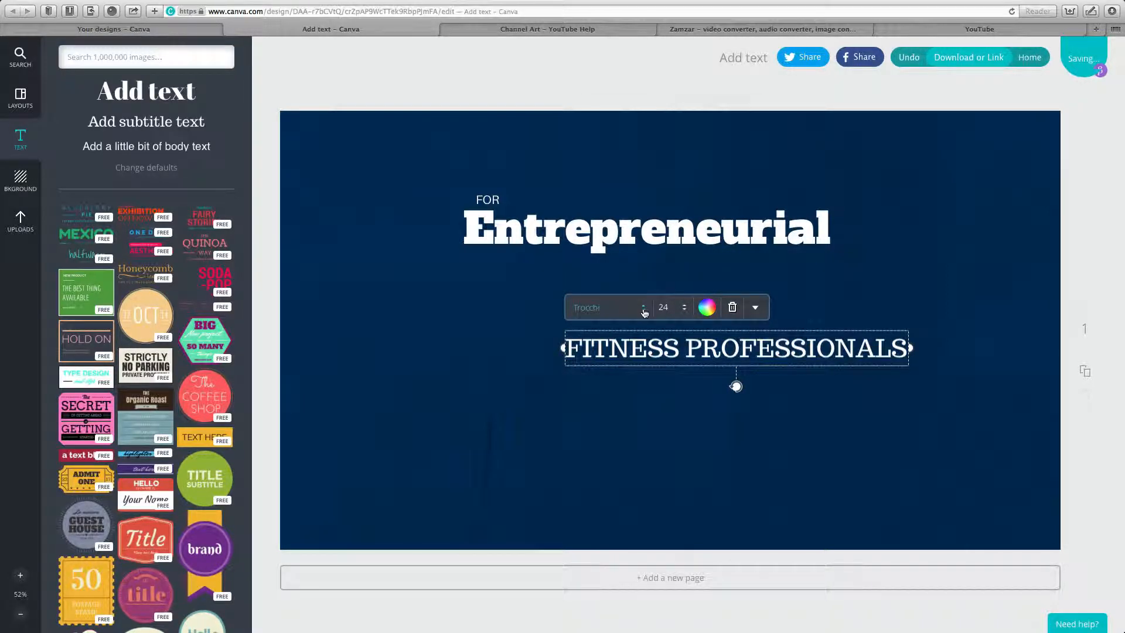
pyautogui.scroll(20, 664, 156)
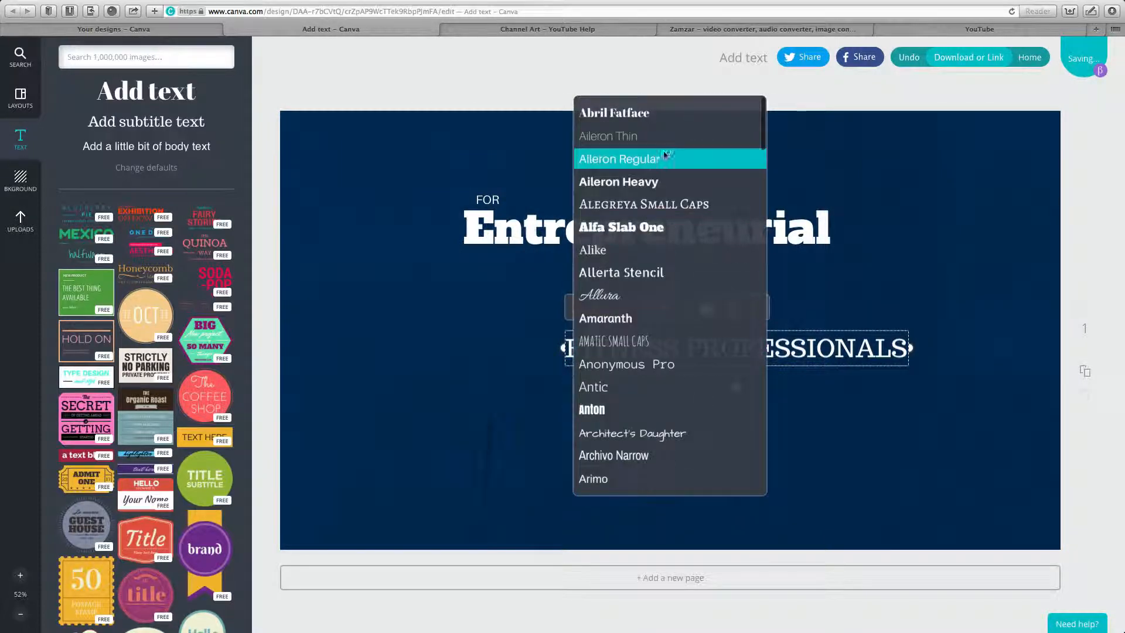
pyautogui.click(652, 160)
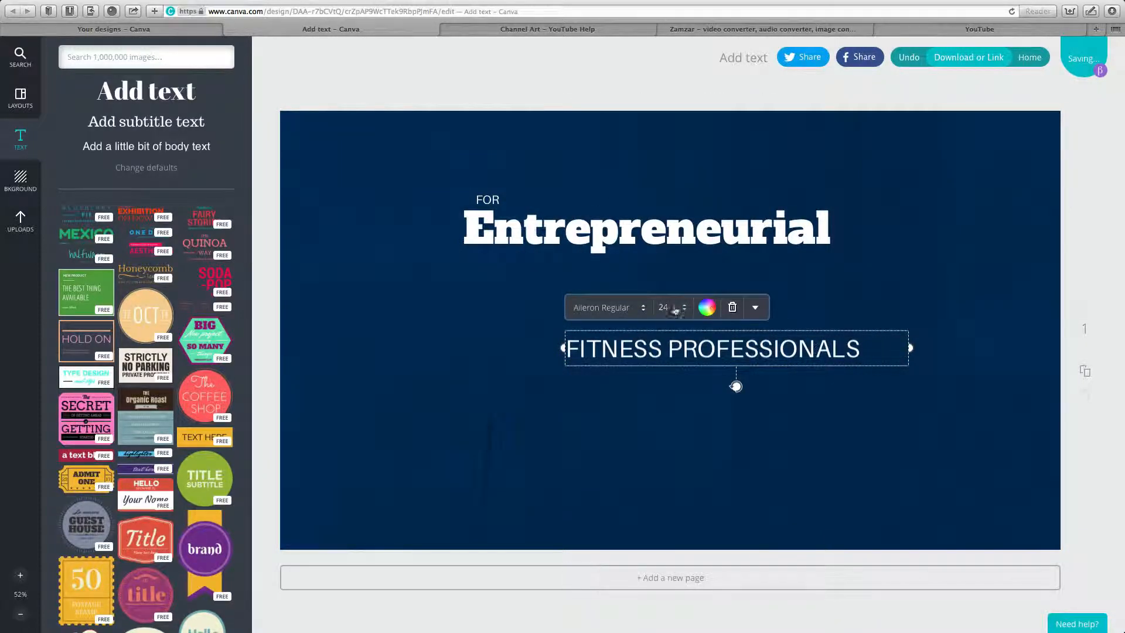
pyautogui.click(674, 308)
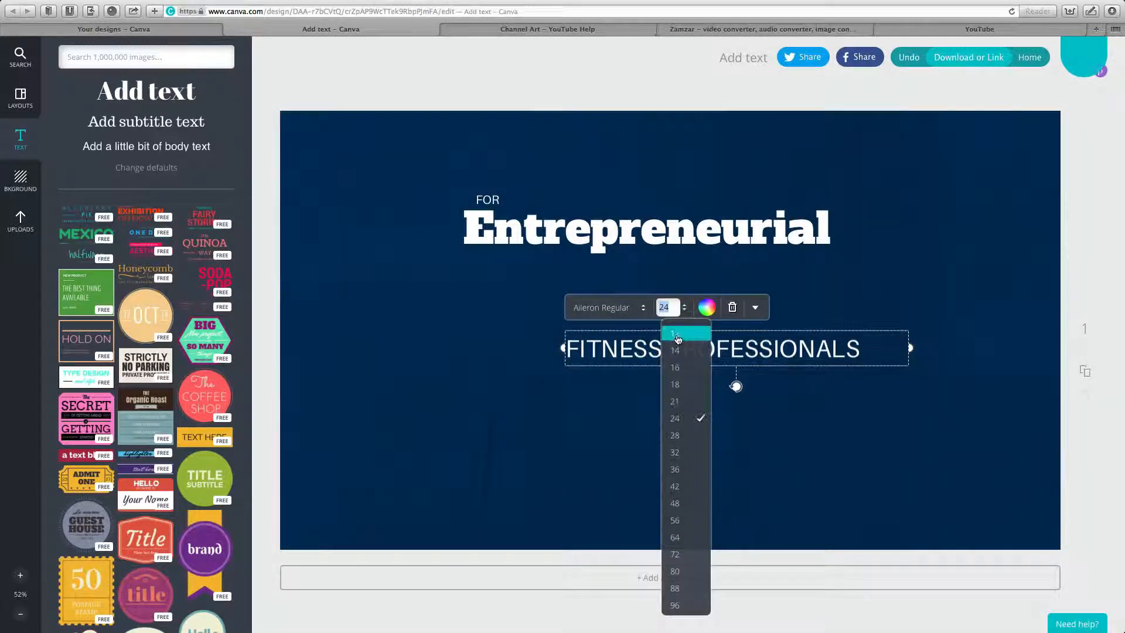
pyautogui.click(675, 333)
pyautogui.click(648, 402)
pyautogui.moveTo(644, 328); pyautogui.dragTo(706, 260)
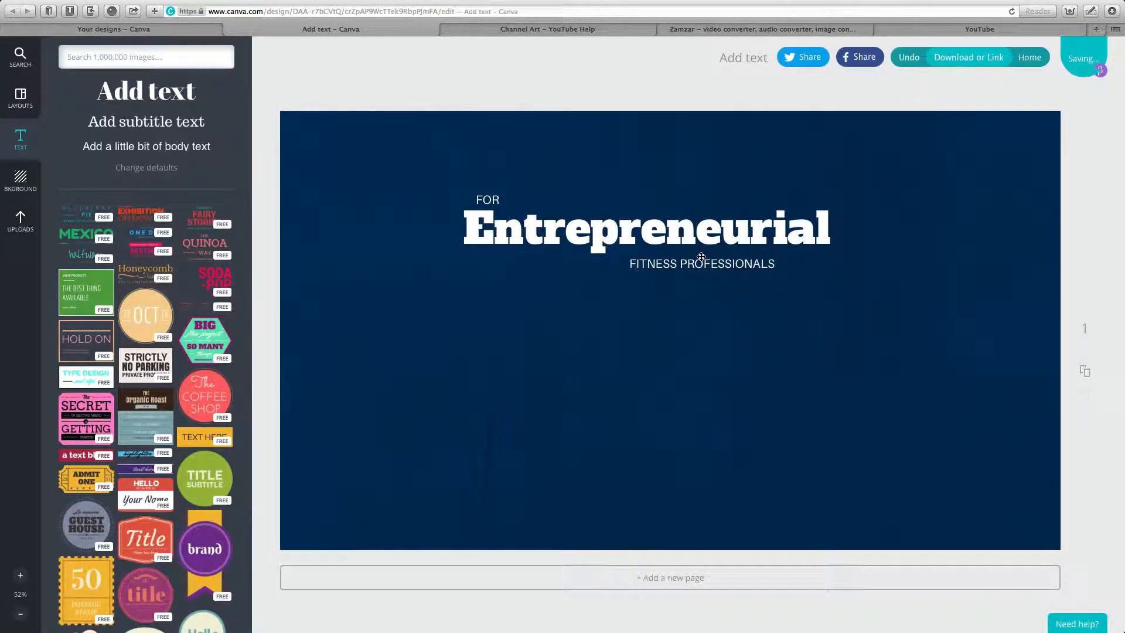
# Enlarge the Entrepreneurial heading to size 36.
pyautogui.click(666, 245)
pyautogui.click(564, 174)
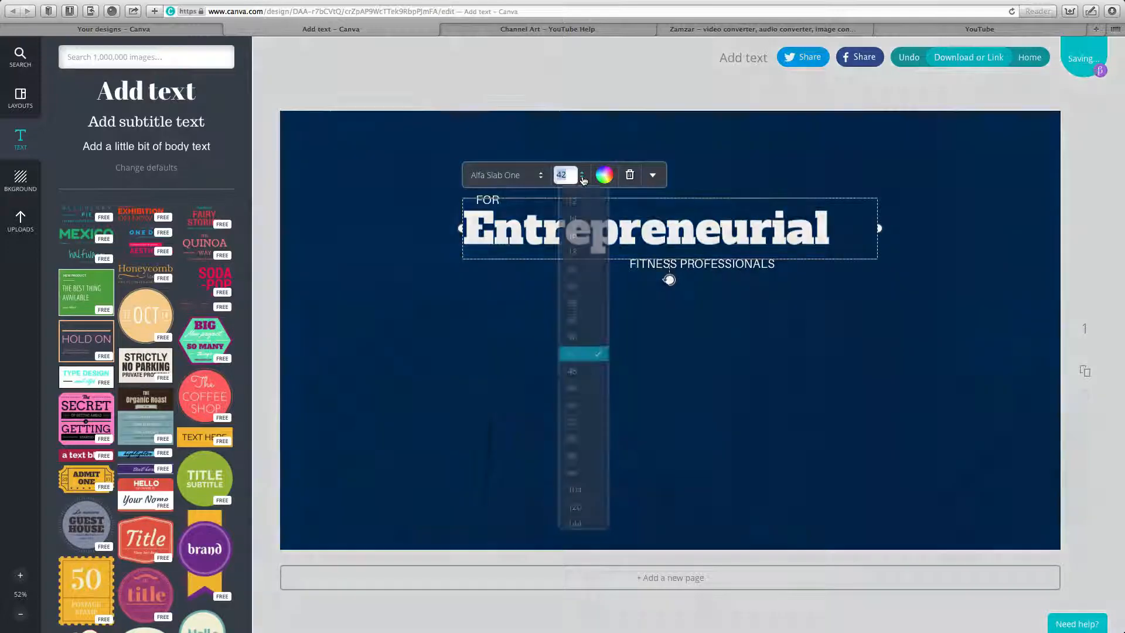
pyautogui.click(588, 337)
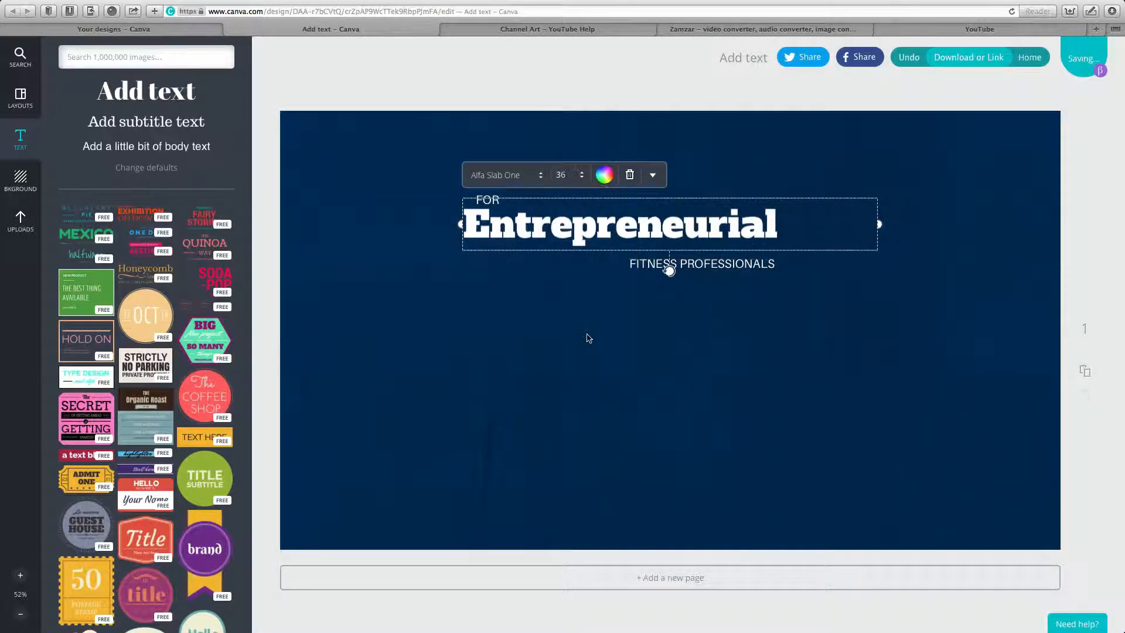
pyautogui.click(727, 338)
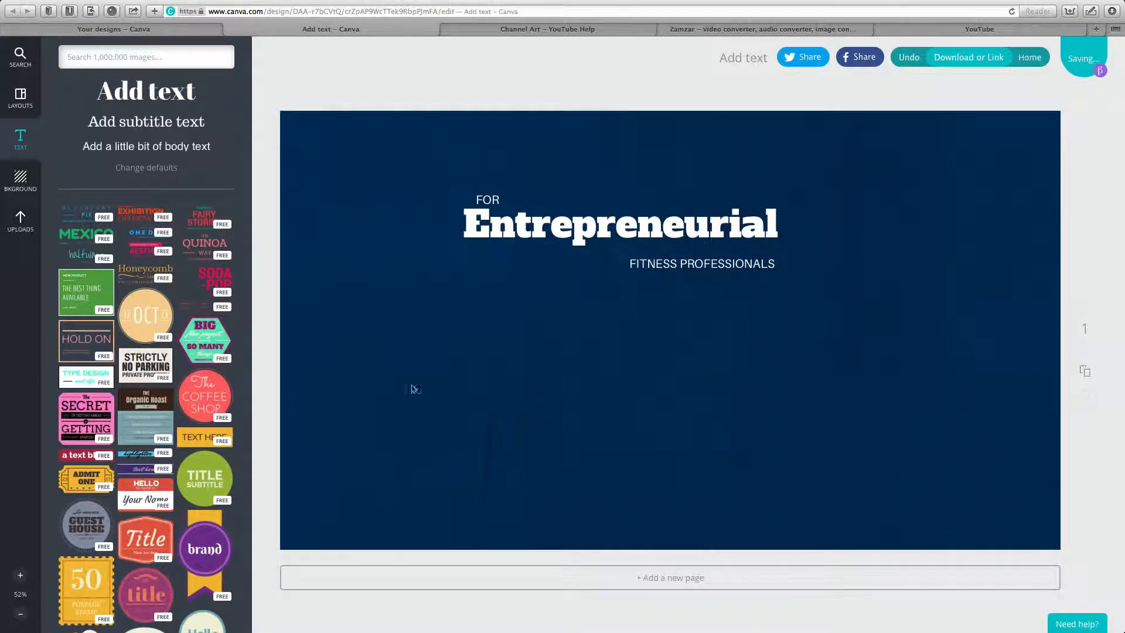
# Add the hooded model photo from Uploads, enlarged on the banner's right side.
pyautogui.click(20, 220)
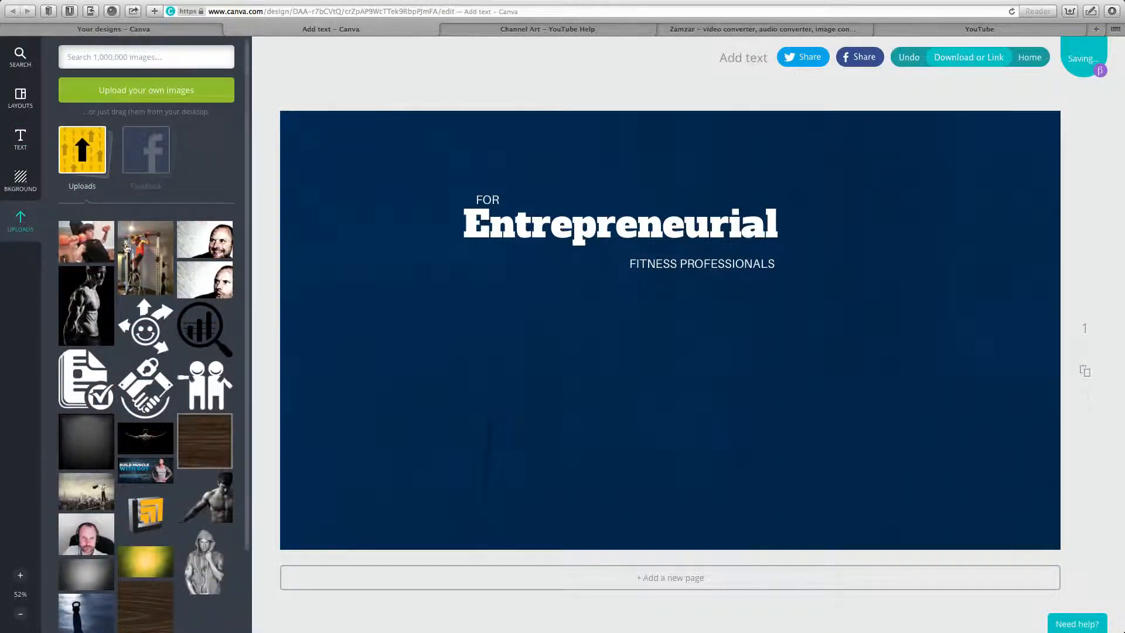
pyautogui.scroll(-3, 167, 465)
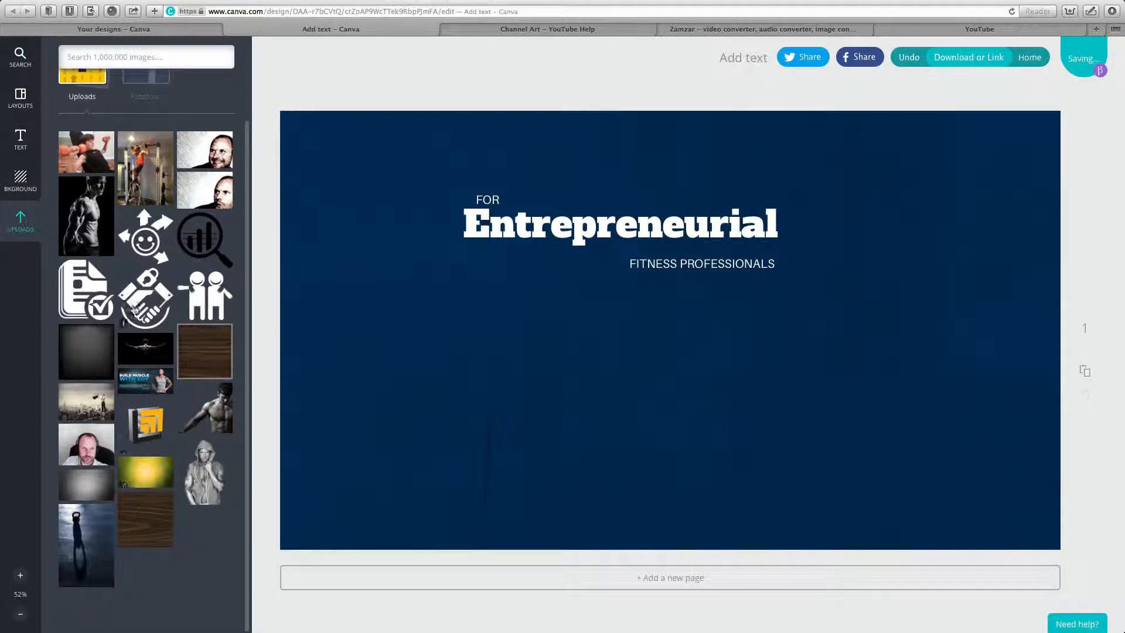
pyautogui.scroll(3, 135, 422)
pyautogui.scroll(-3, 134, 422)
pyautogui.scroll(3, 136, 423)
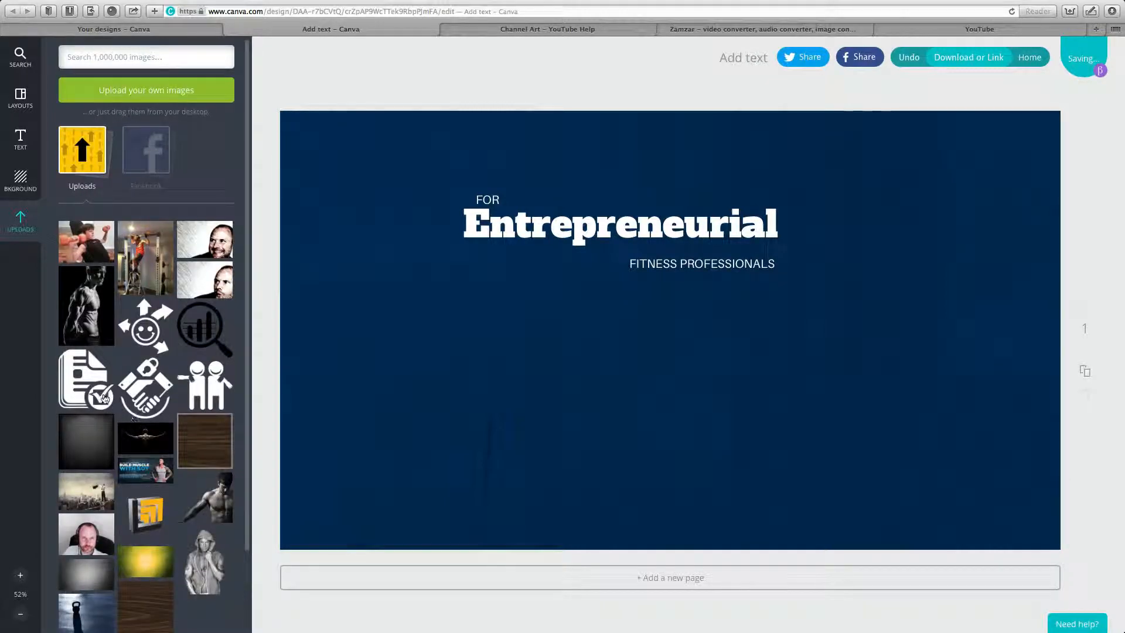
pyautogui.scroll(-3, 220, 487)
pyautogui.click(220, 487)
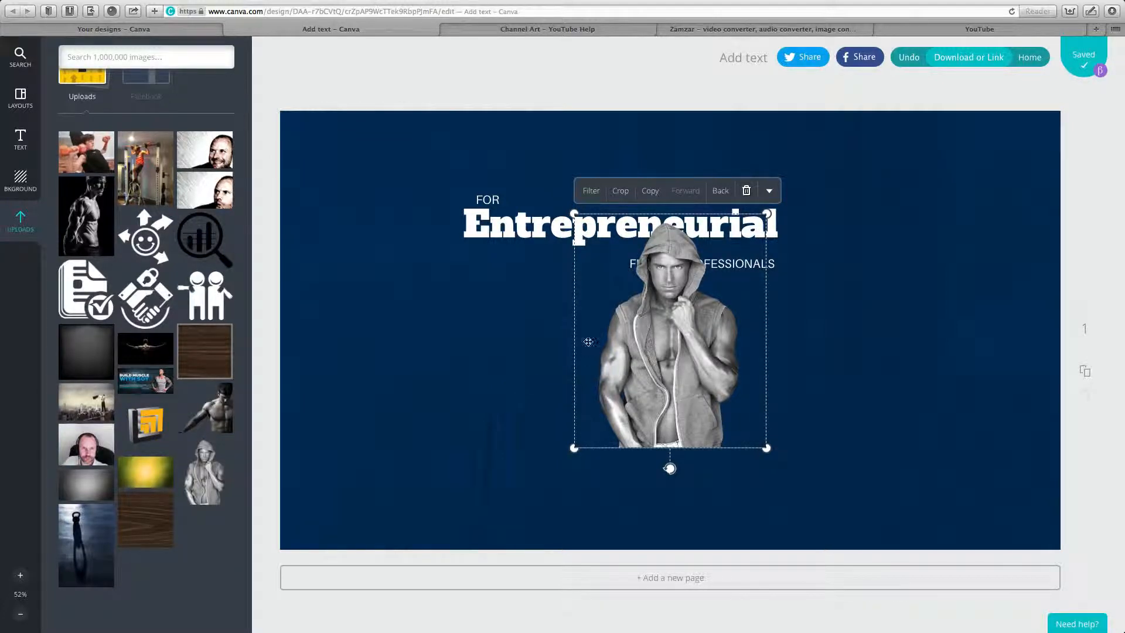
pyautogui.moveTo(631, 363); pyautogui.dragTo(783, 379)
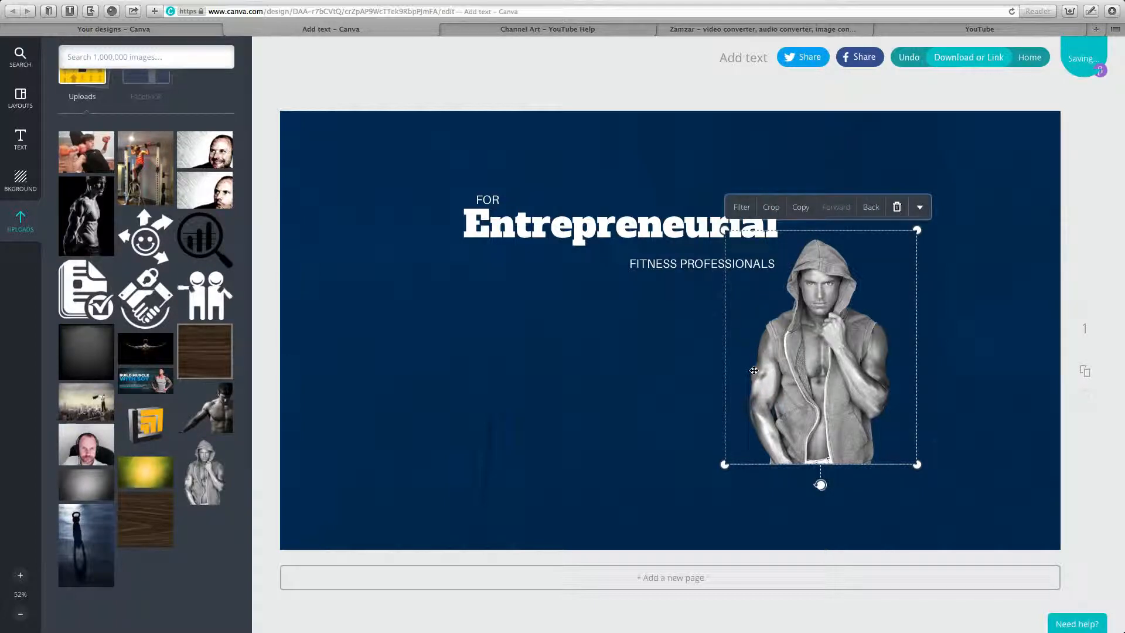
pyautogui.moveTo(729, 475); pyautogui.dragTo(691, 592)
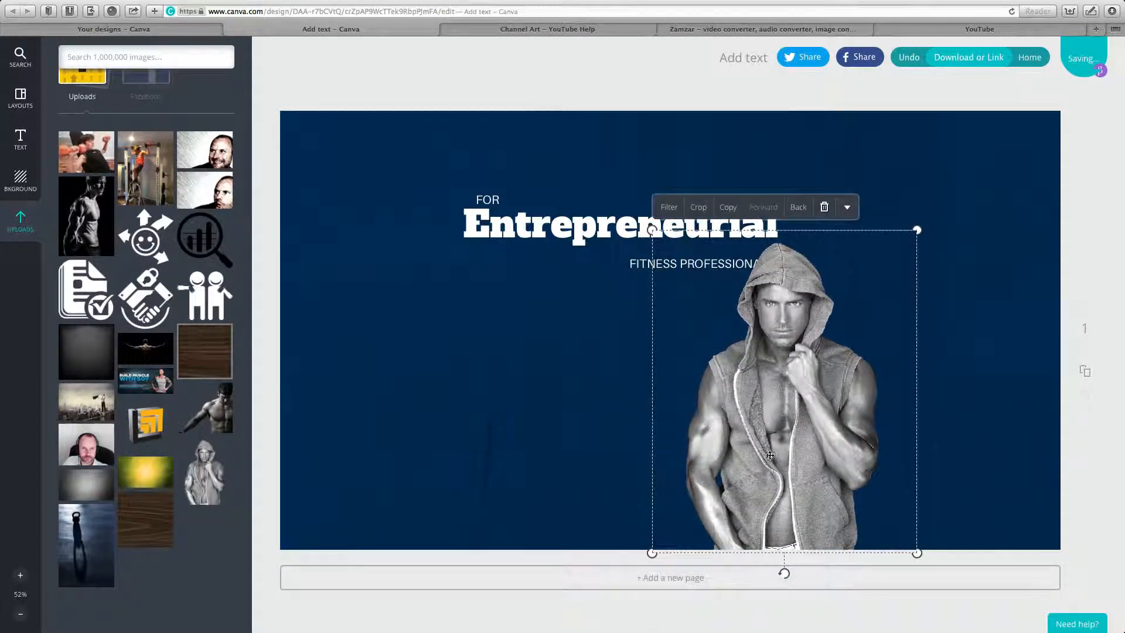
pyautogui.moveTo(772, 455); pyautogui.dragTo(812, 453)
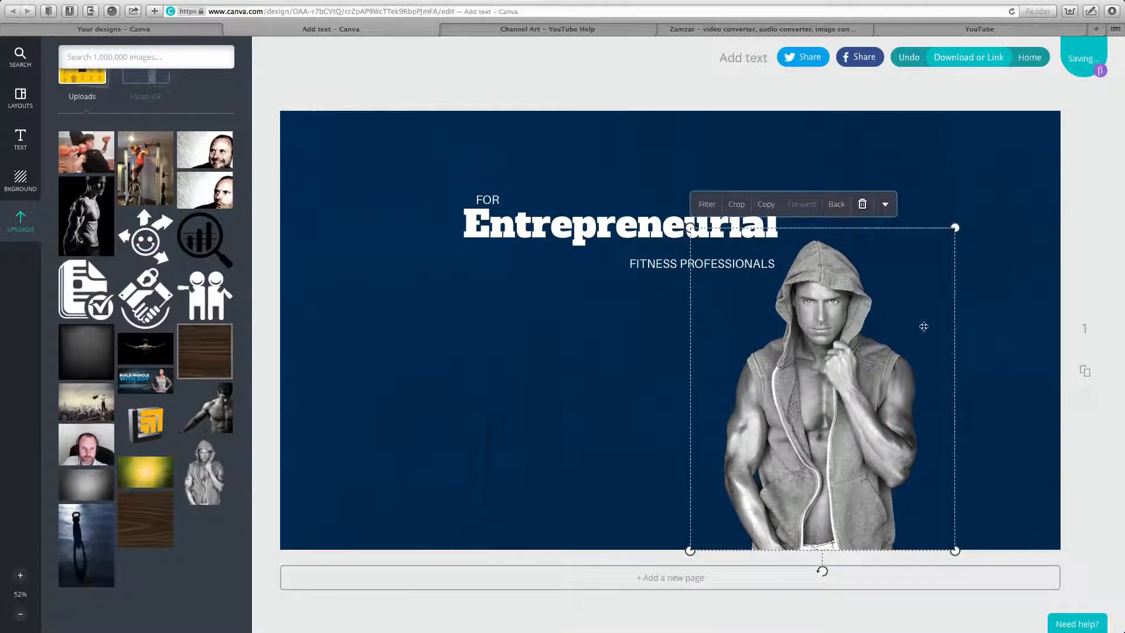
pyautogui.moveTo(955, 227); pyautogui.dragTo(967, 211)
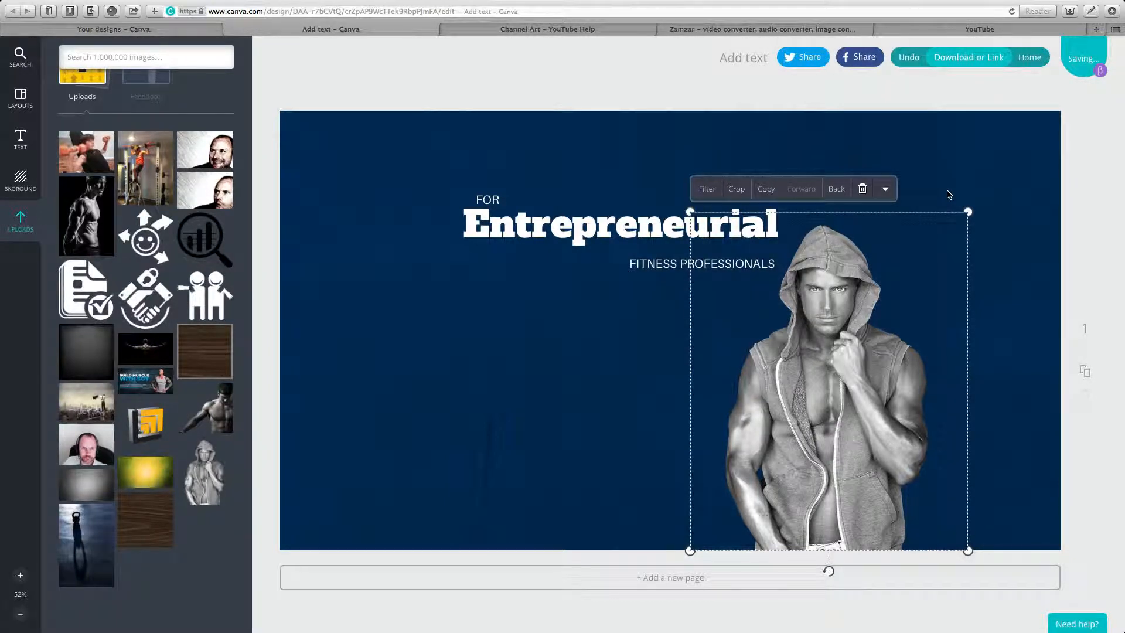
pyautogui.click(949, 194)
# Lower FITNESS PROFESSIONALS, Entrepreneurial and FOR to sit beside the photo.
pyautogui.moveTo(690, 266); pyautogui.dragTo(688, 312)
pyautogui.moveTo(674, 235); pyautogui.dragTo(672, 292)
pyautogui.moveTo(510, 201); pyautogui.dragTo(509, 261)
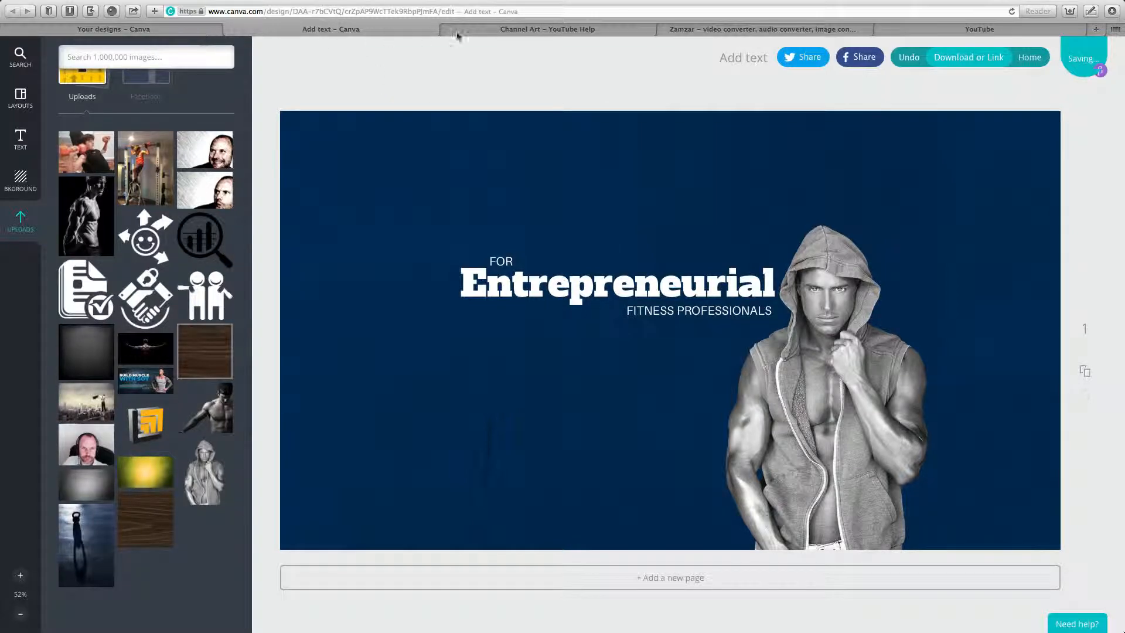
# Download the 'Channel Art Template (Fireworks)' from the YouTube Channel Art help page.
pyautogui.click(503, 29)
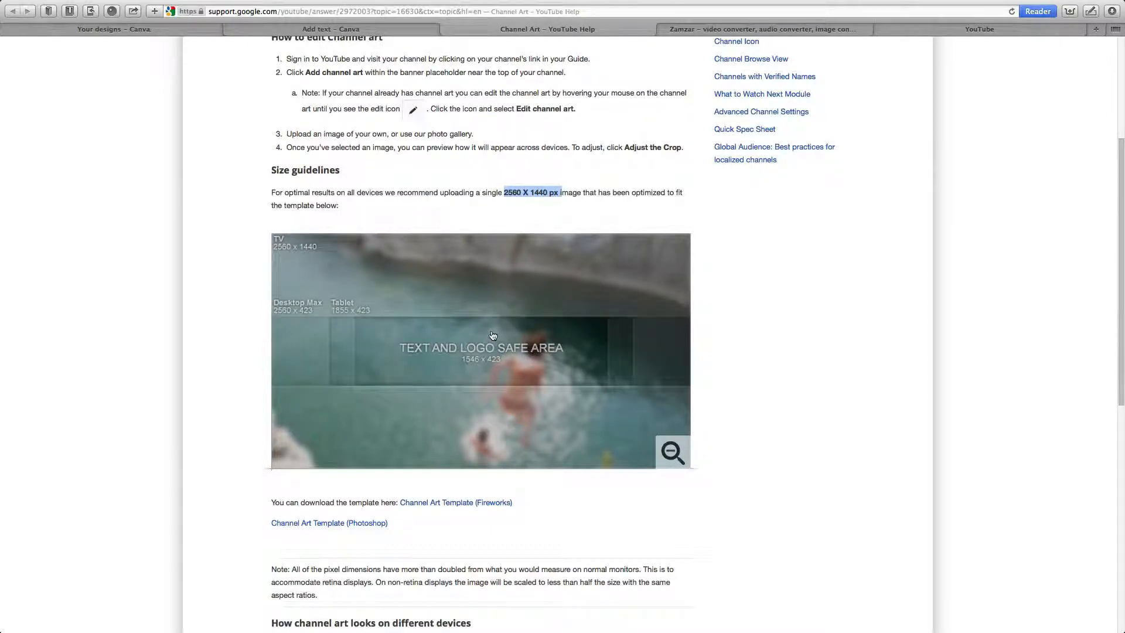
pyautogui.click(452, 504)
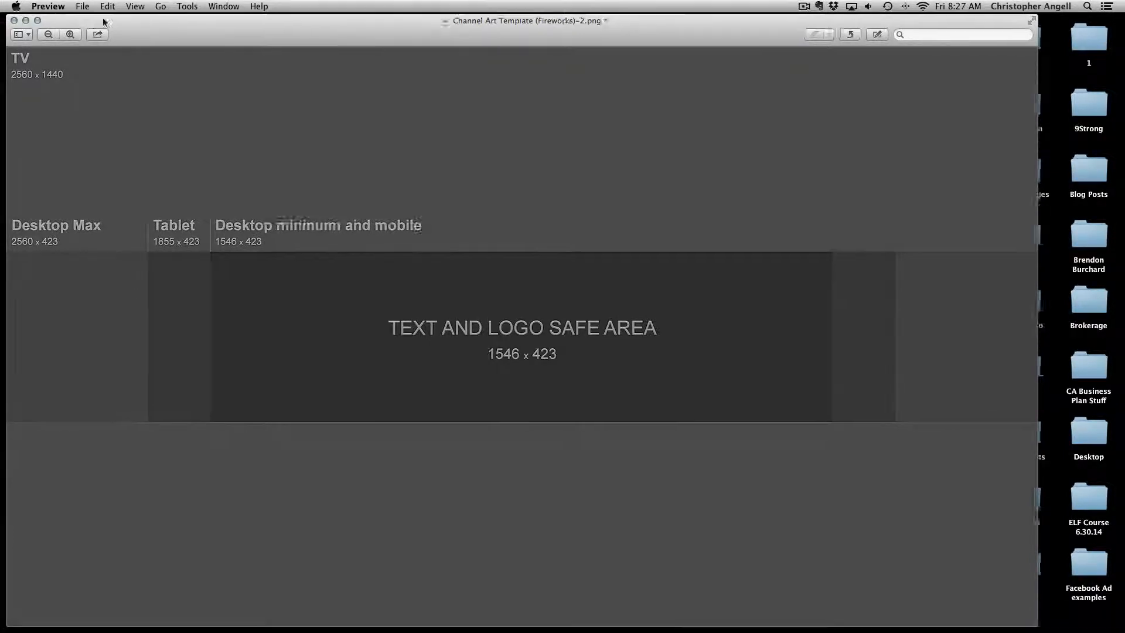
# Shrink the Fireworks template window in Preview and move it right over the Canva banner.
pyautogui.moveTo(82, 25); pyautogui.dragTo(146, 20)
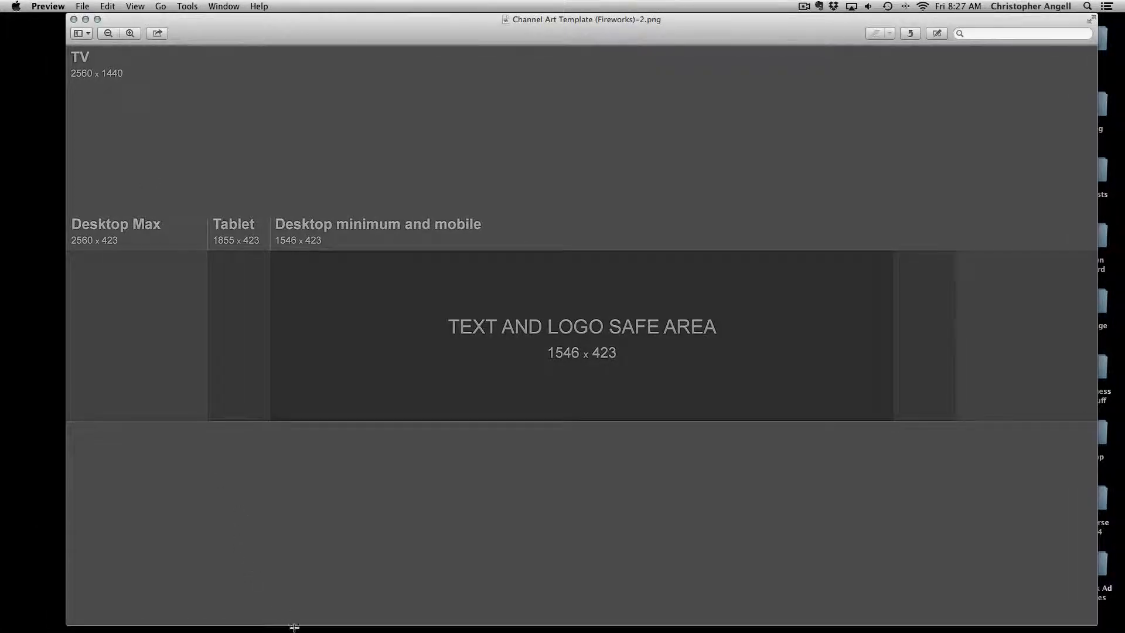
pyautogui.moveTo(294, 627)
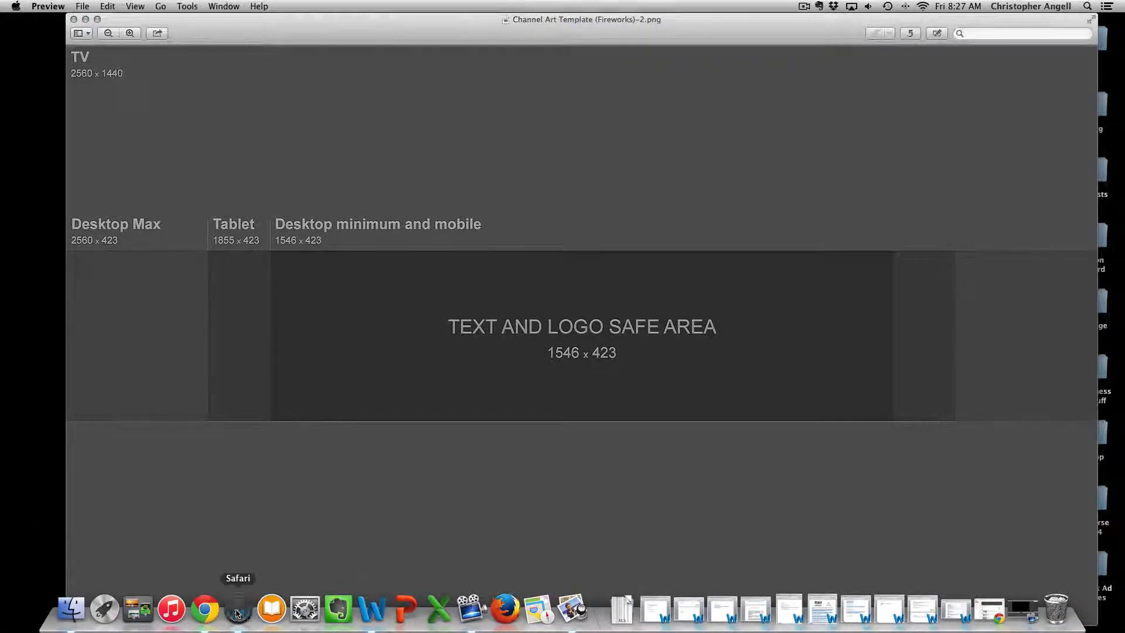
pyautogui.click(238, 611)
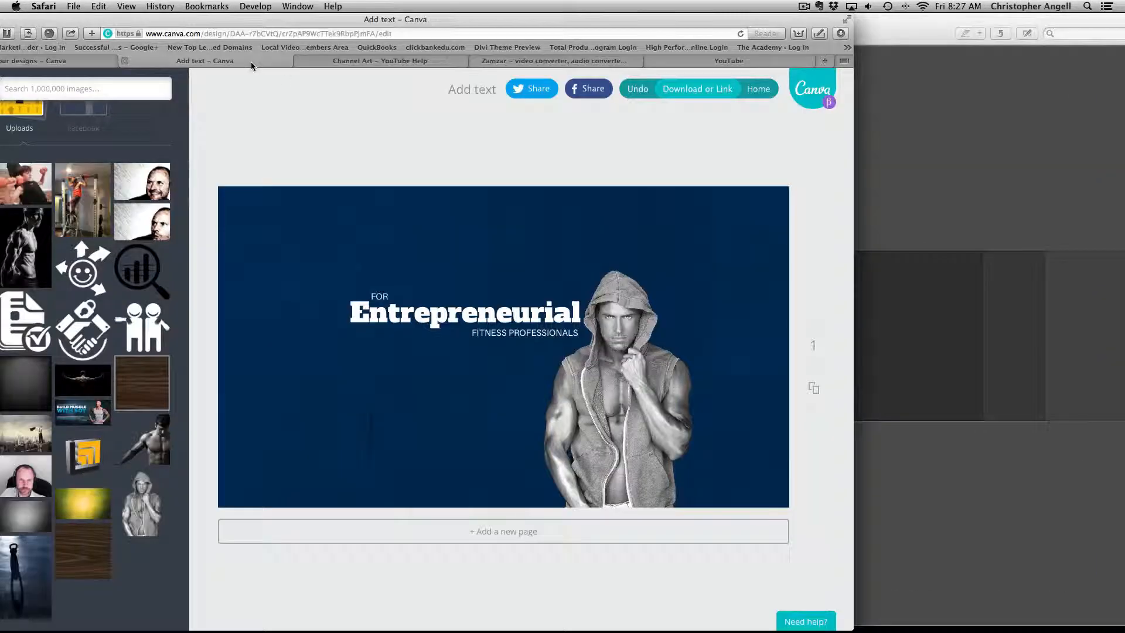
pyautogui.click(912, 30)
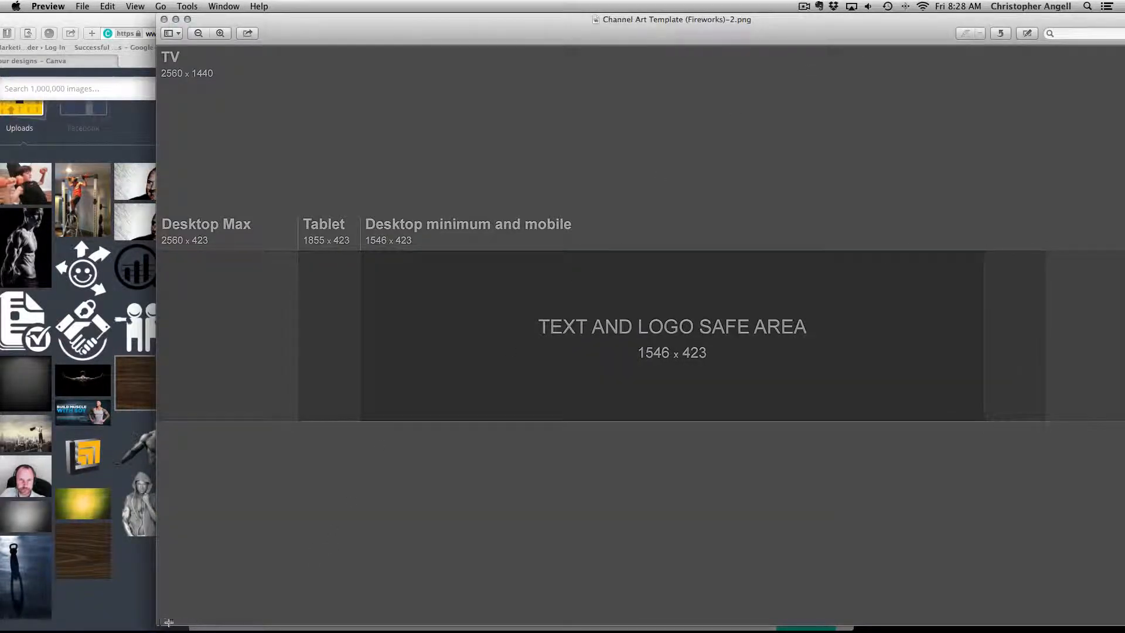
pyautogui.moveTo(157, 623); pyautogui.dragTo(509, 396)
pyautogui.moveTo(655, 23); pyautogui.dragTo(673, 132)
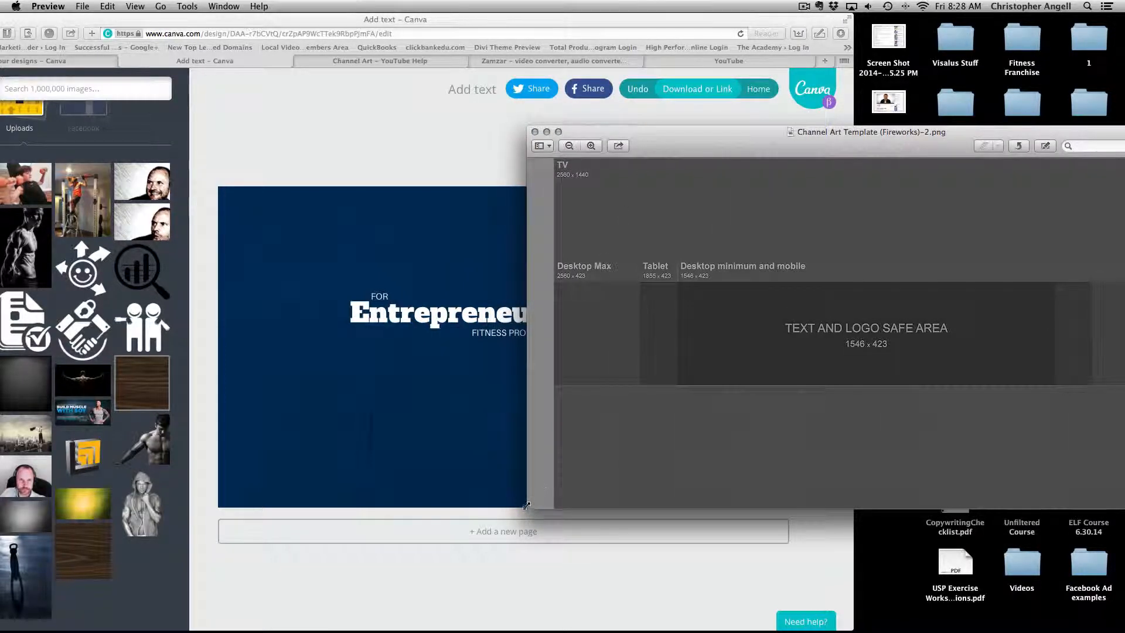
pyautogui.moveTo(526, 505); pyautogui.dragTo(552, 483)
pyautogui.moveTo(726, 133); pyautogui.dragTo(721, 163)
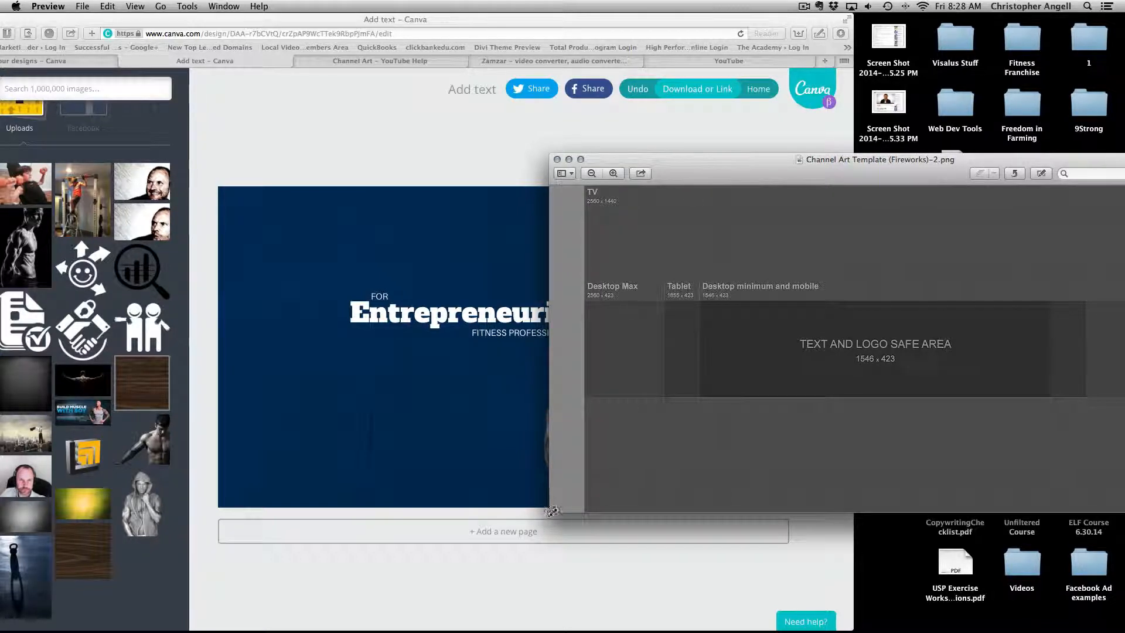
pyautogui.moveTo(550, 511); pyautogui.dragTo(560, 508)
pyautogui.moveTo(683, 157); pyautogui.dragTo(859, 167)
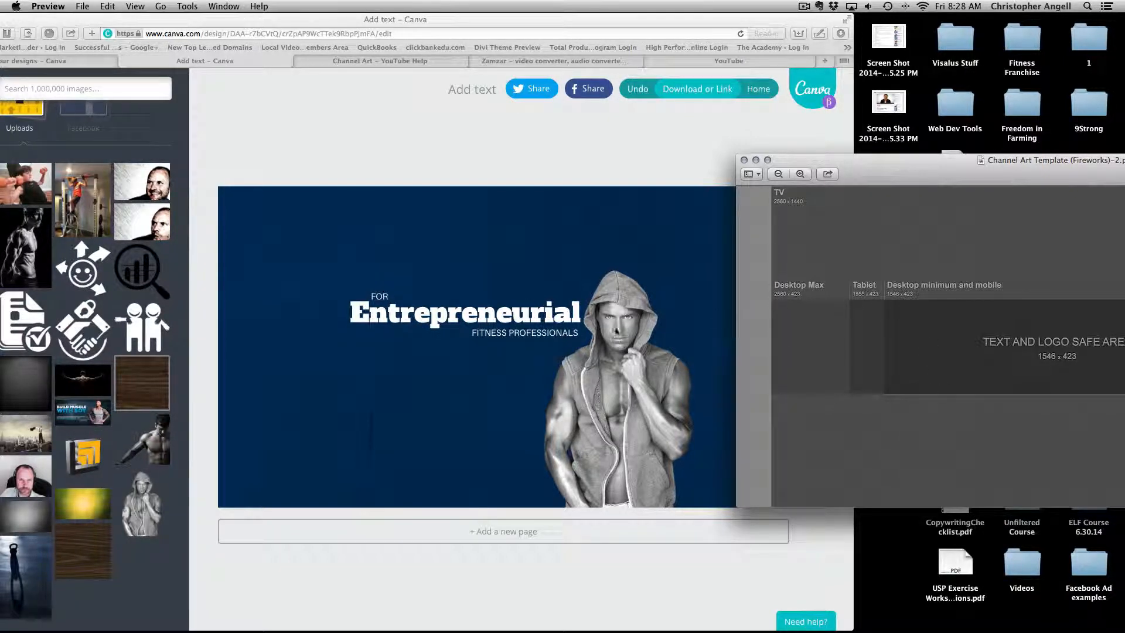
# Move the hooded model, Entrepreneurial and FOR lower on the banner.
pyautogui.click(618, 337)
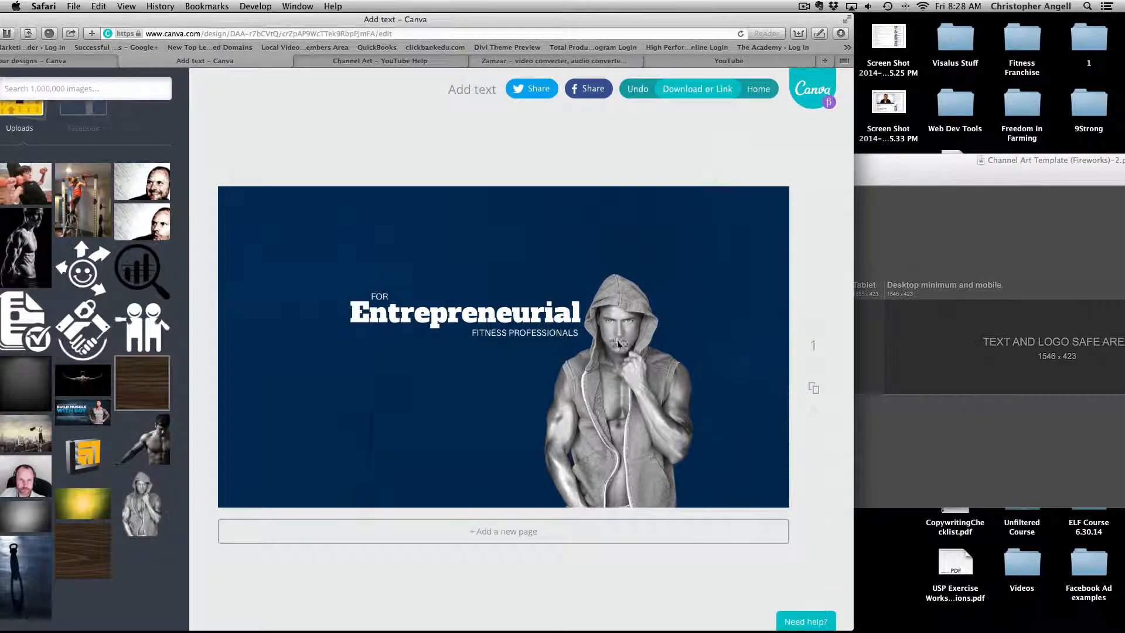
pyautogui.moveTo(618, 342); pyautogui.dragTo(484, 368)
pyautogui.click(455, 209)
pyautogui.moveTo(481, 312); pyautogui.dragTo(479, 347)
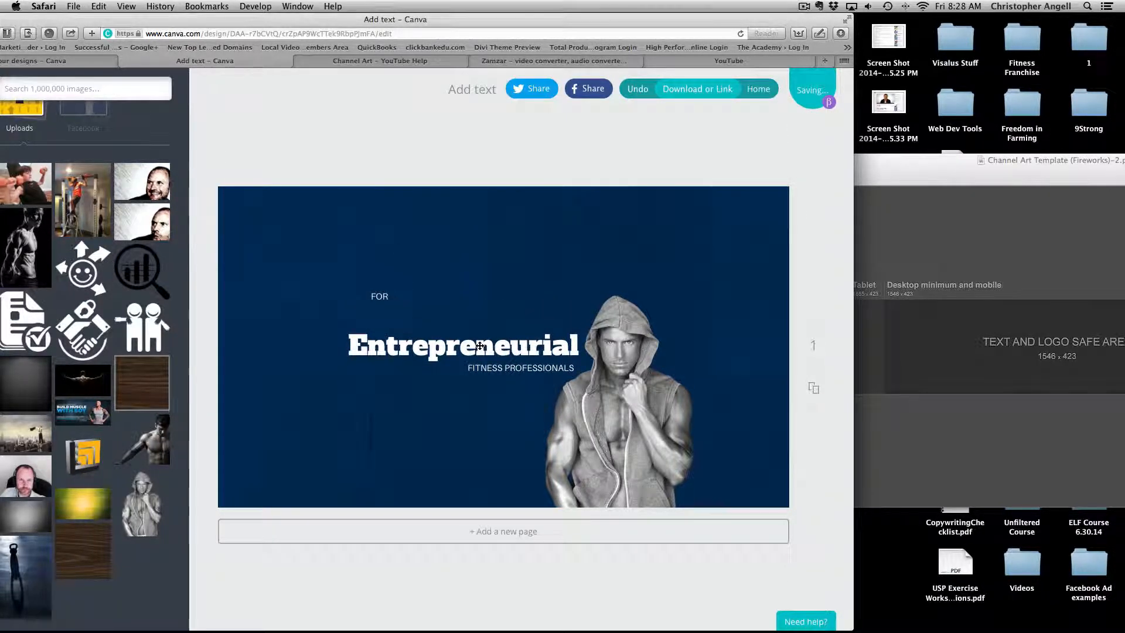
pyautogui.moveTo(390, 291); pyautogui.dragTo(390, 321)
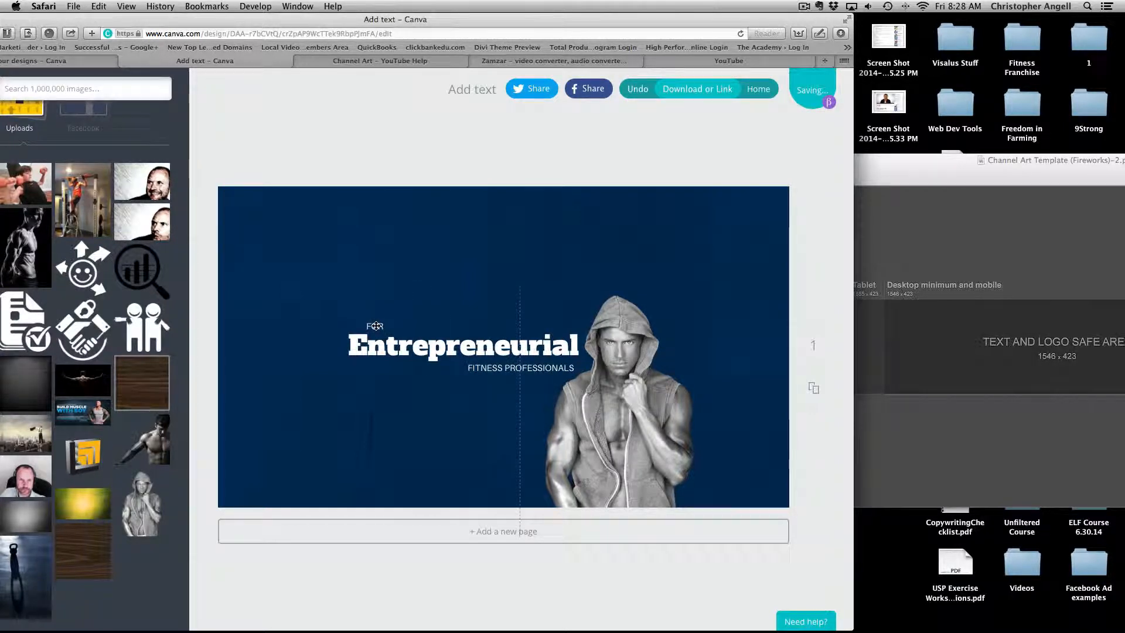
pyautogui.moveTo(377, 326); pyautogui.dragTo(375, 326)
# Set FOR and FITNESS PROFESSIONALS in Aileron Heavy, nudging FITNESS PROFESSIONALS slightly left.
pyautogui.click(410, 296)
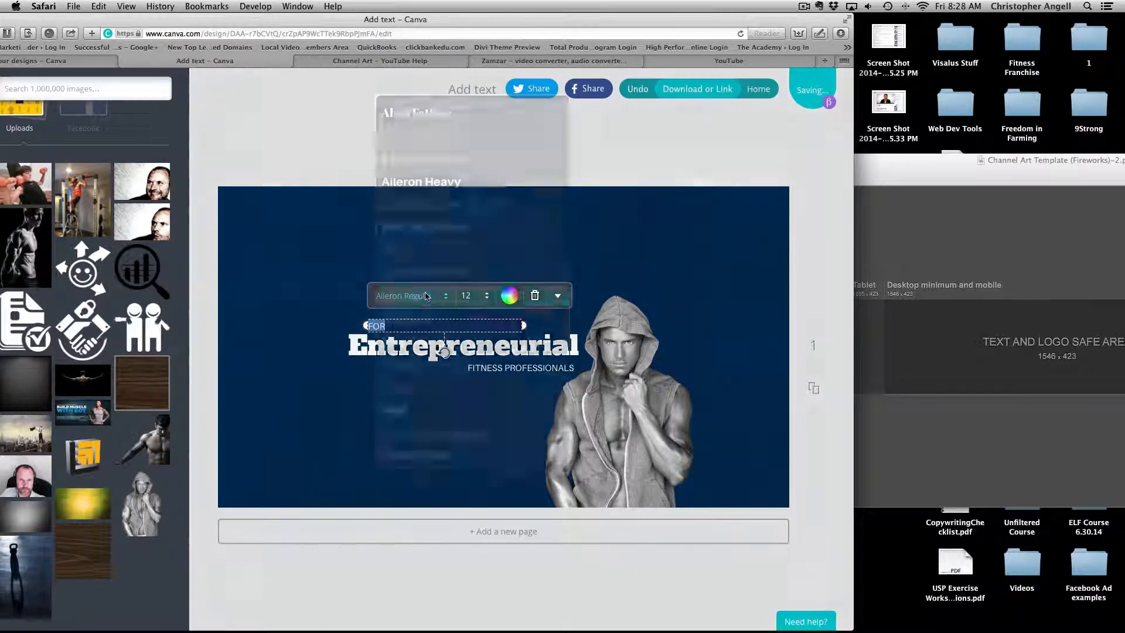
pyautogui.click(435, 187)
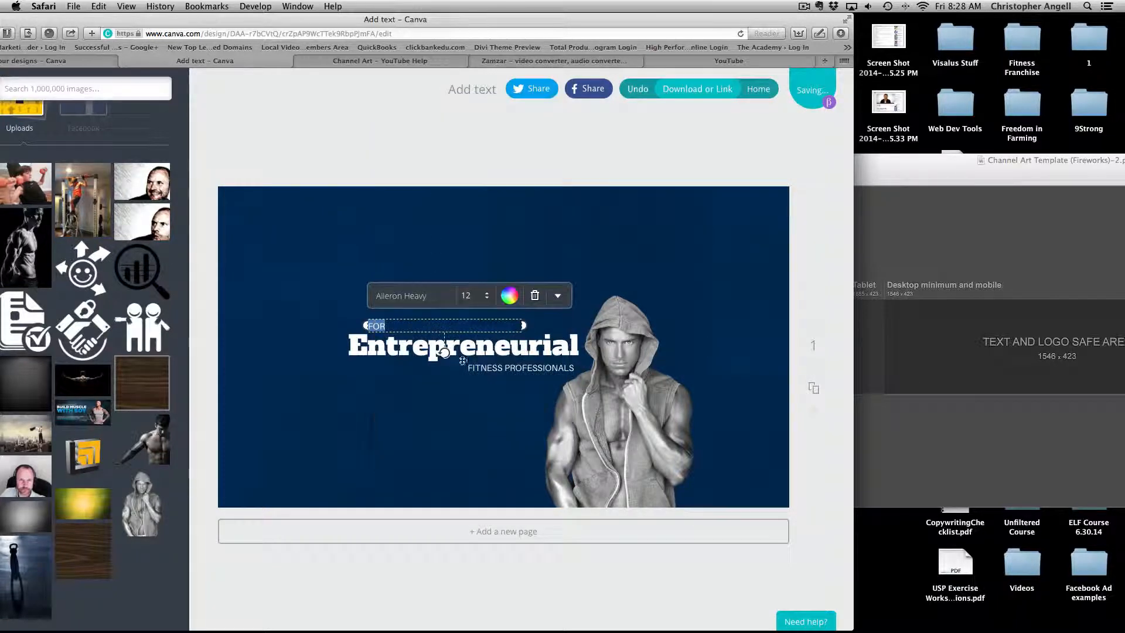
pyautogui.click(425, 392)
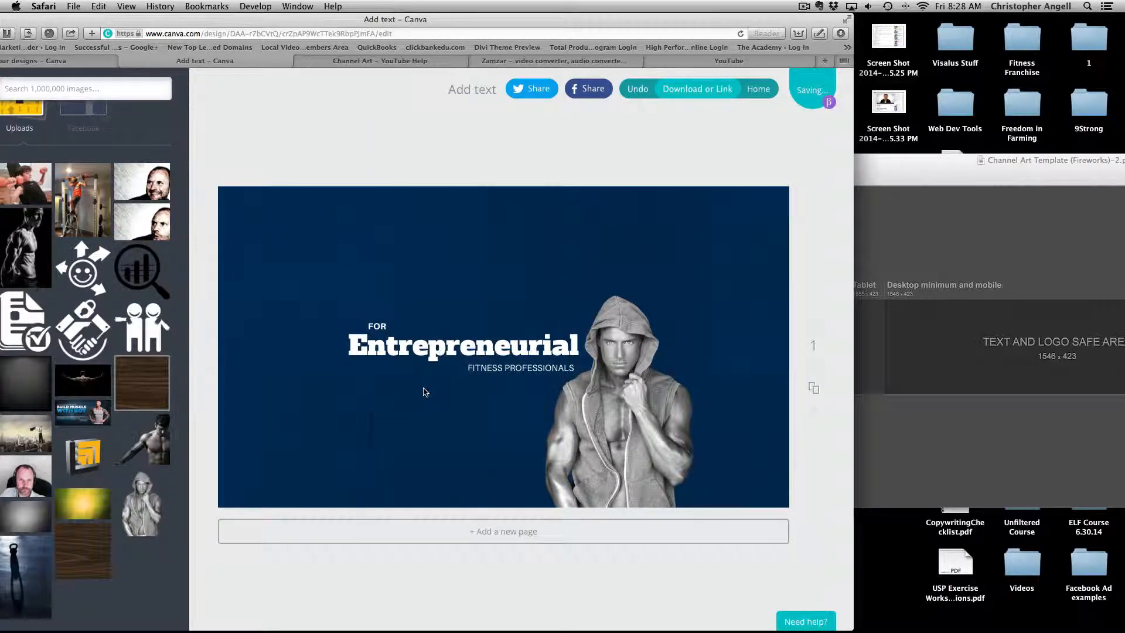
pyautogui.click(508, 368)
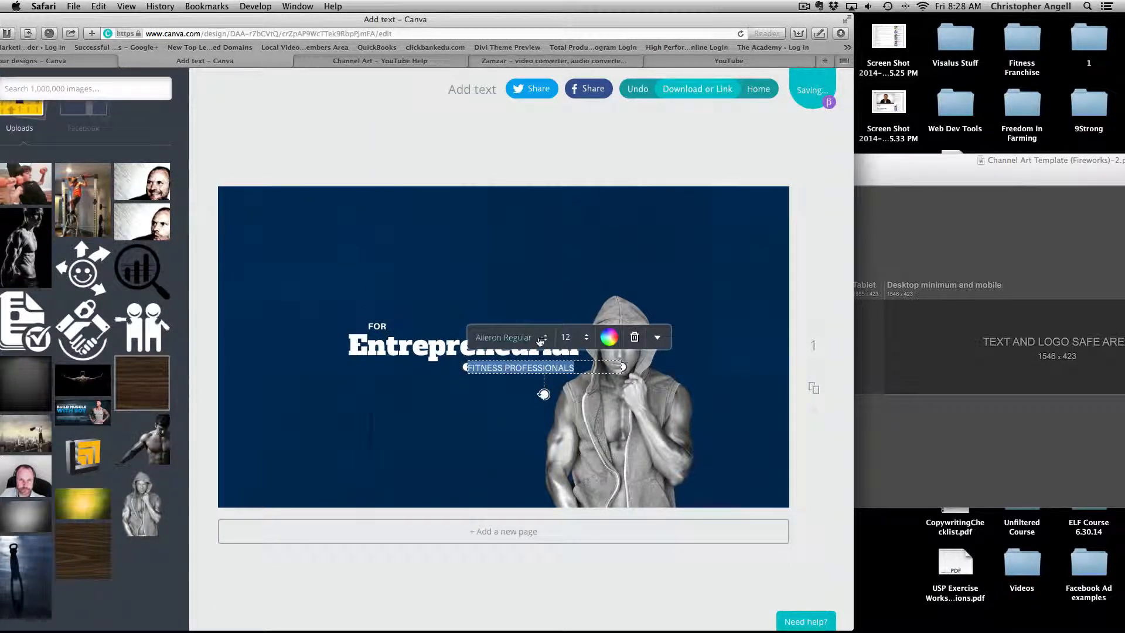
pyautogui.click(542, 338)
pyautogui.click(521, 223)
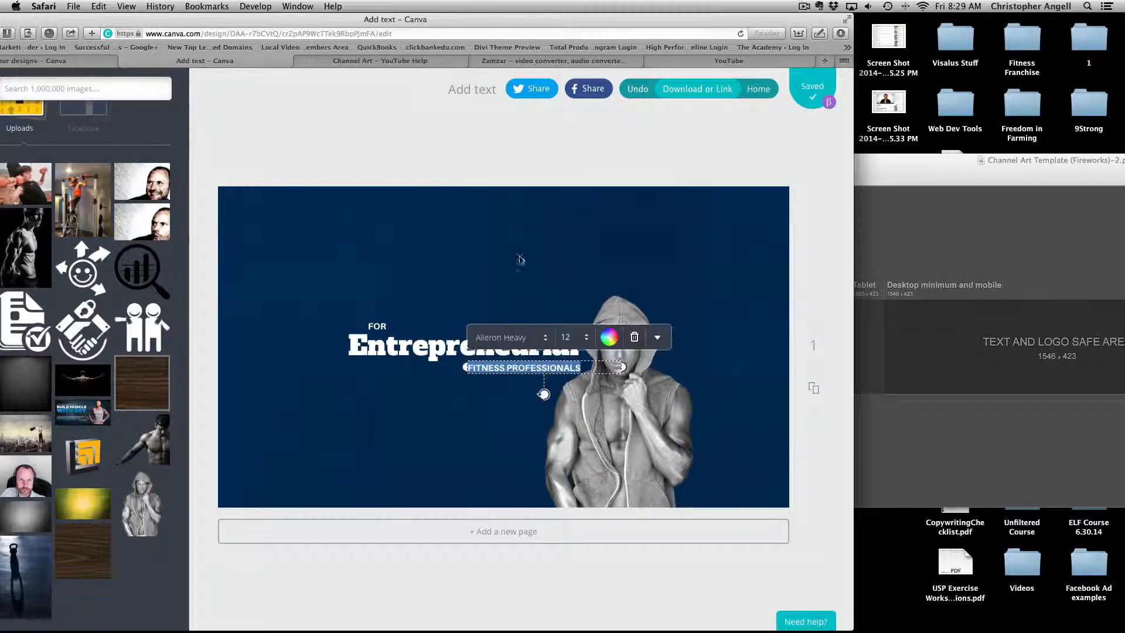
pyautogui.click(502, 387)
pyautogui.moveTo(508, 368); pyautogui.dragTo(495, 370)
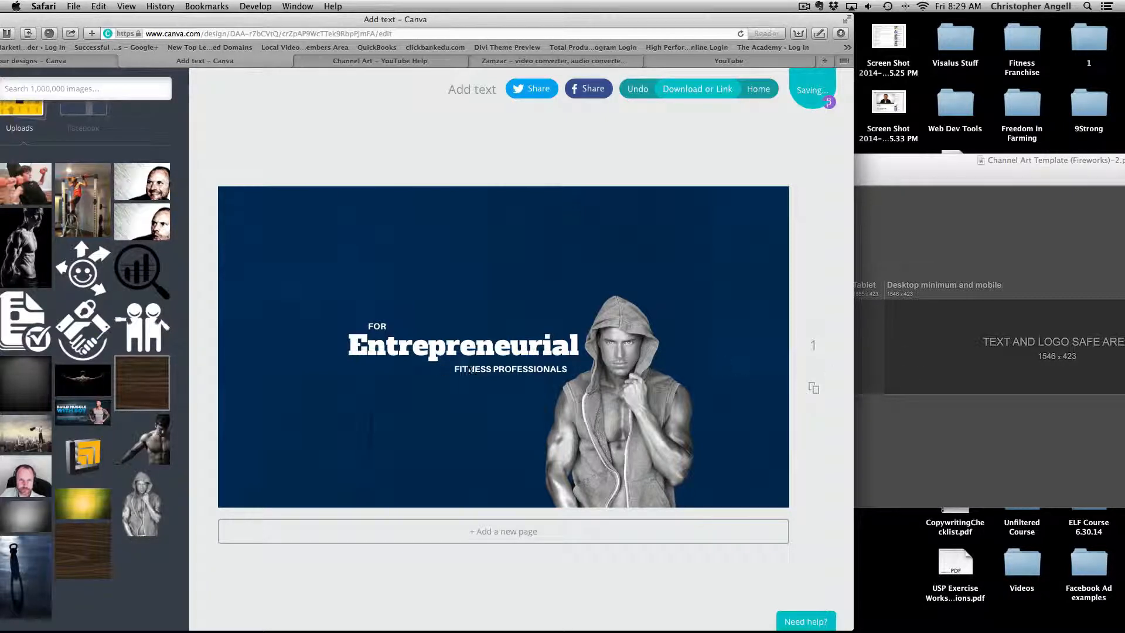
pyautogui.click(891, 334)
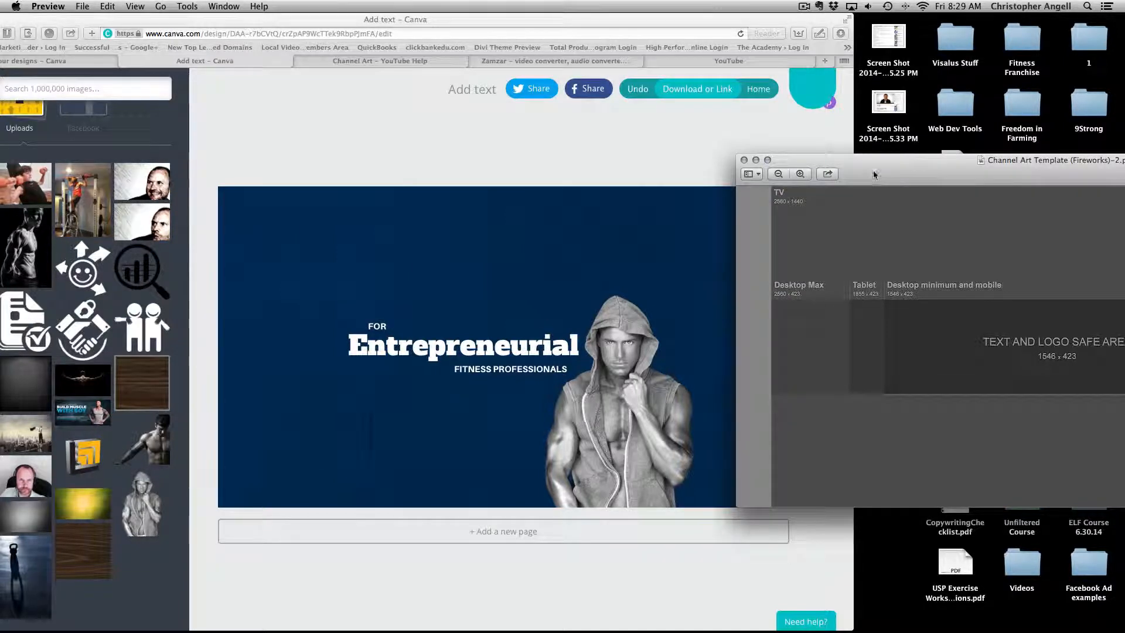
pyautogui.moveTo(870, 177); pyautogui.dragTo(352, 140)
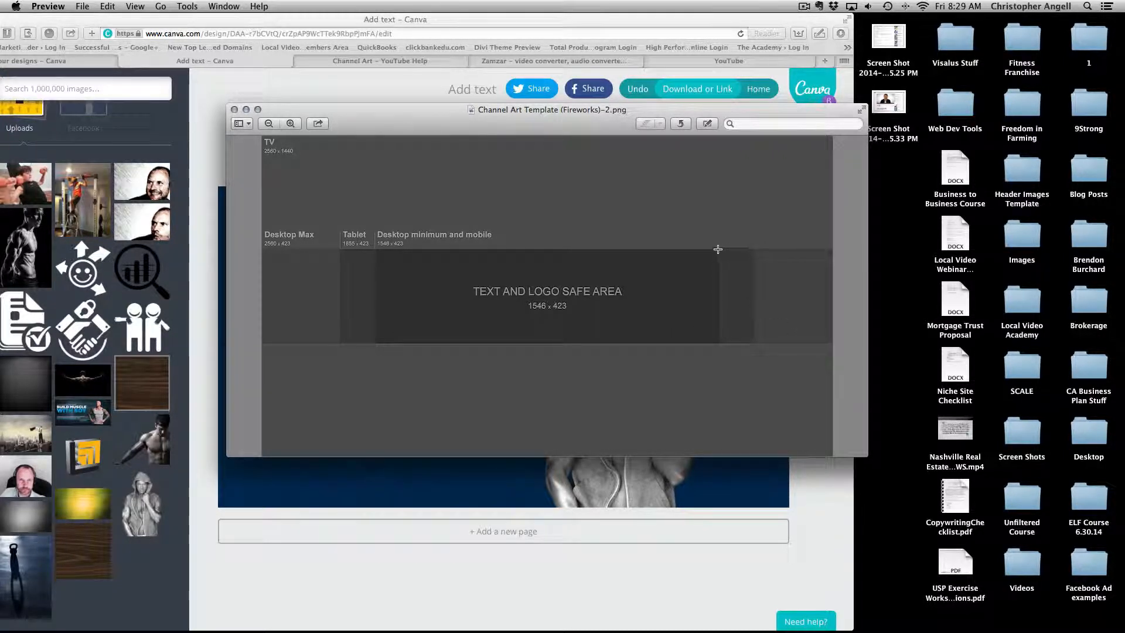
pyautogui.moveTo(717, 249); pyautogui.dragTo(833, 342)
pyautogui.click(808, 372)
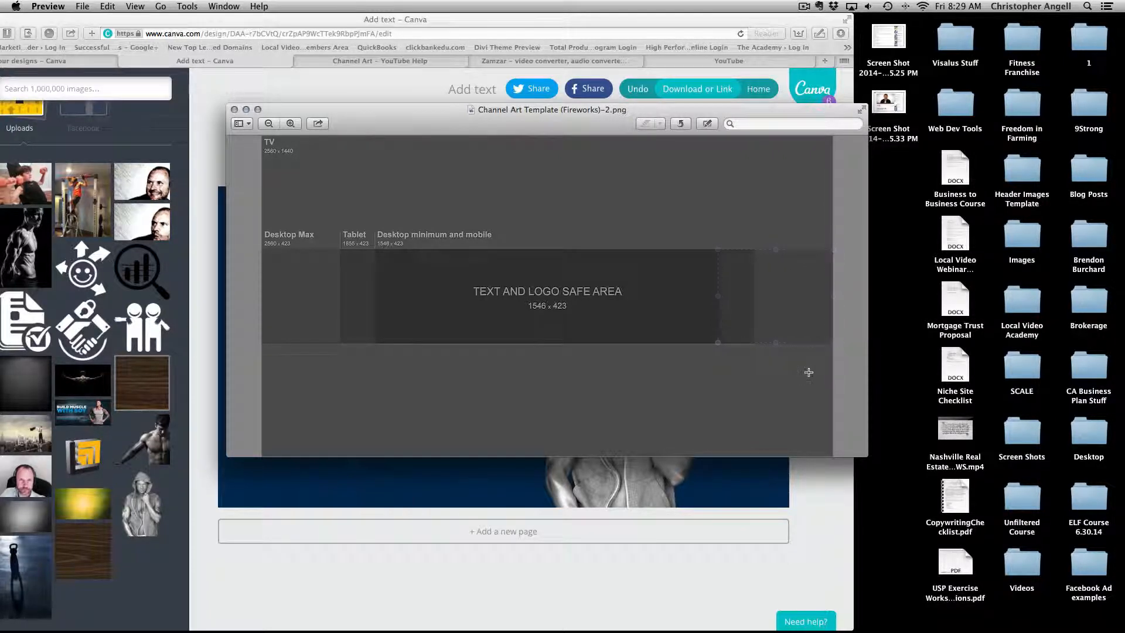
pyautogui.moveTo(374, 254); pyautogui.dragTo(260, 345)
pyautogui.click(595, 407)
pyautogui.moveTo(538, 249); pyautogui.dragTo(539, 340)
pyautogui.moveTo(375, 250); pyautogui.dragTo(539, 334)
pyautogui.click(586, 209)
pyautogui.moveTo(490, 105); pyautogui.dragTo(795, 158)
pyautogui.click(515, 130)
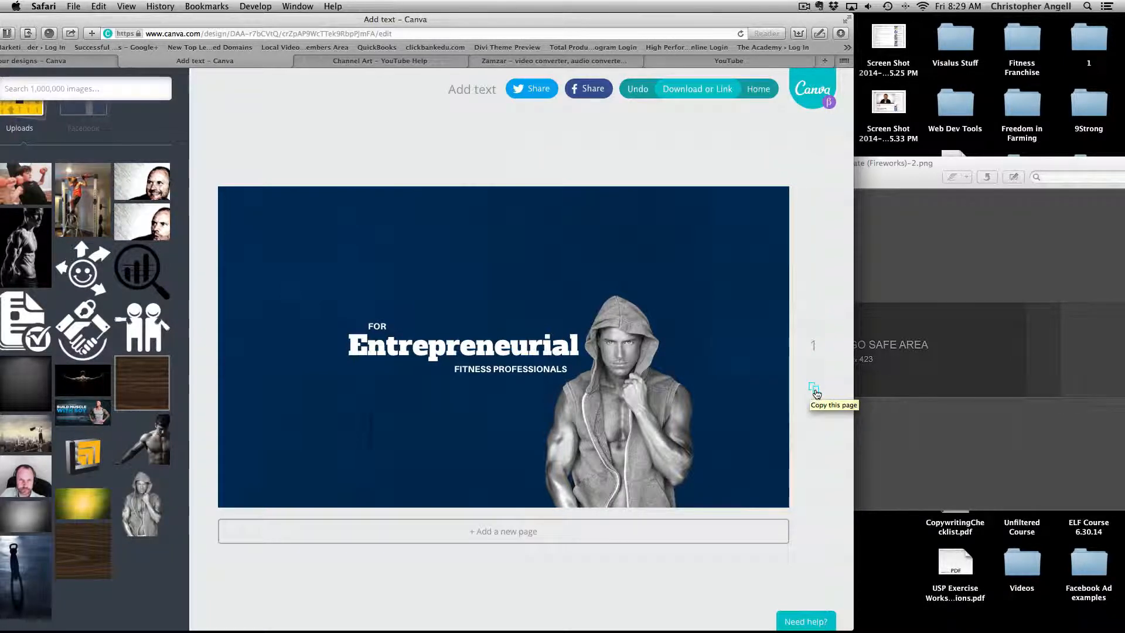
pyautogui.click(813, 391)
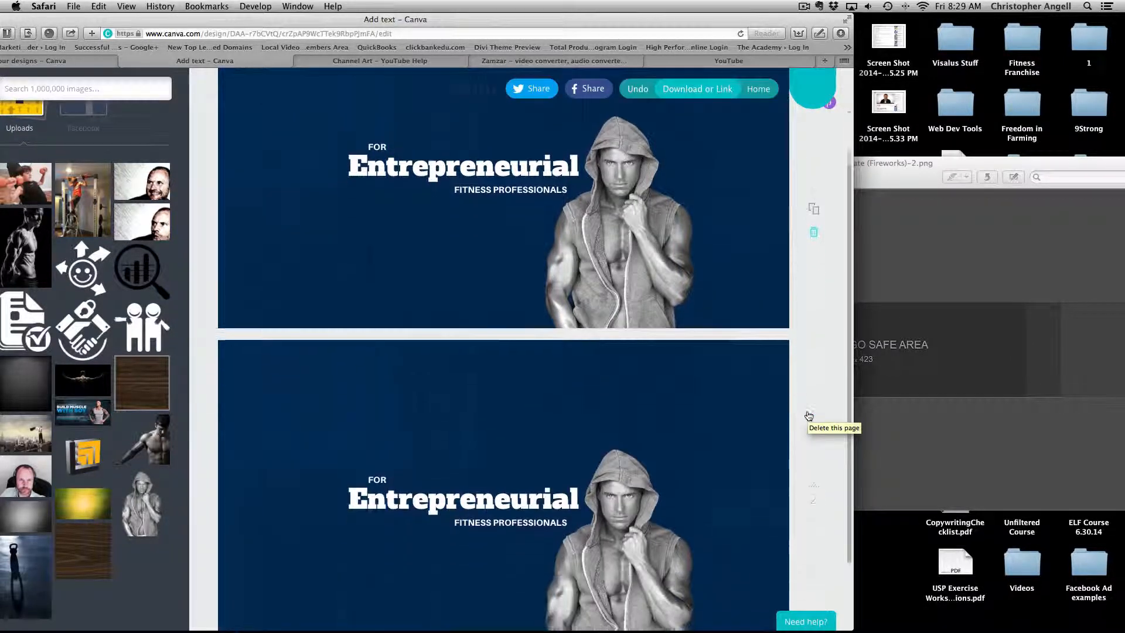
pyautogui.click(716, 380)
pyautogui.click(355, 313)
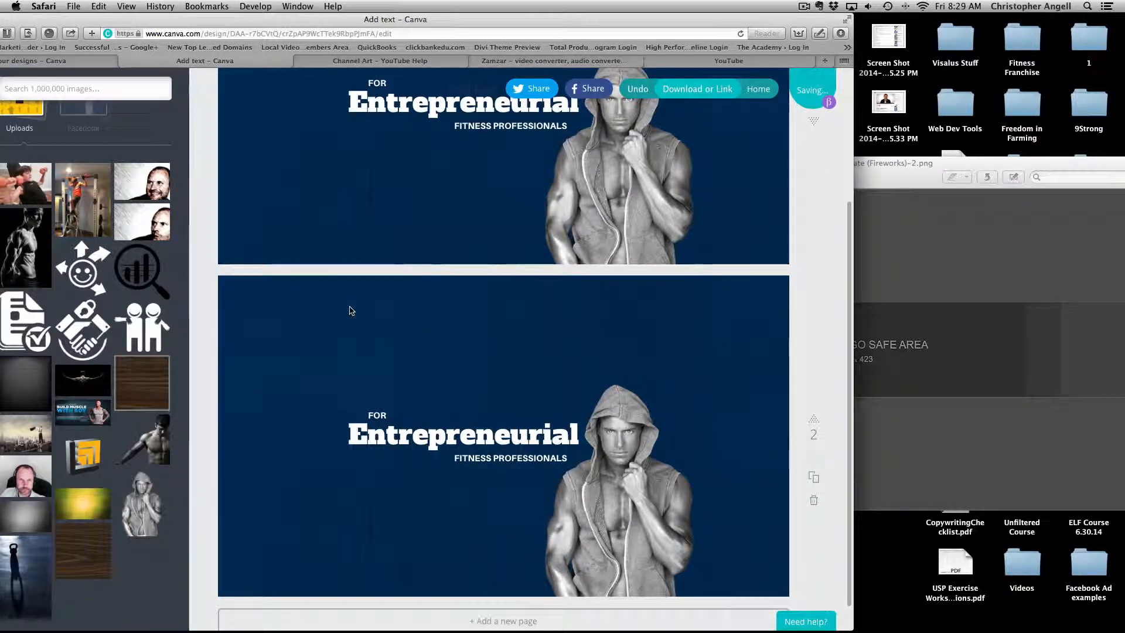
pyautogui.click(256, 299)
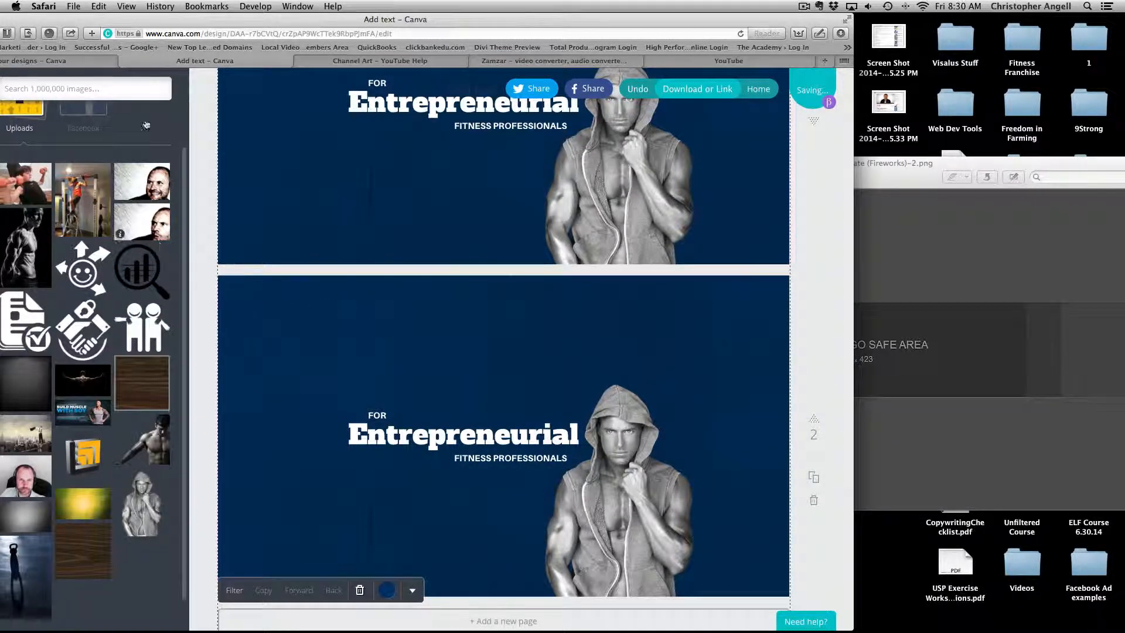
pyautogui.moveTo(149, 21); pyautogui.dragTo(234, 24)
pyautogui.click(43, 213)
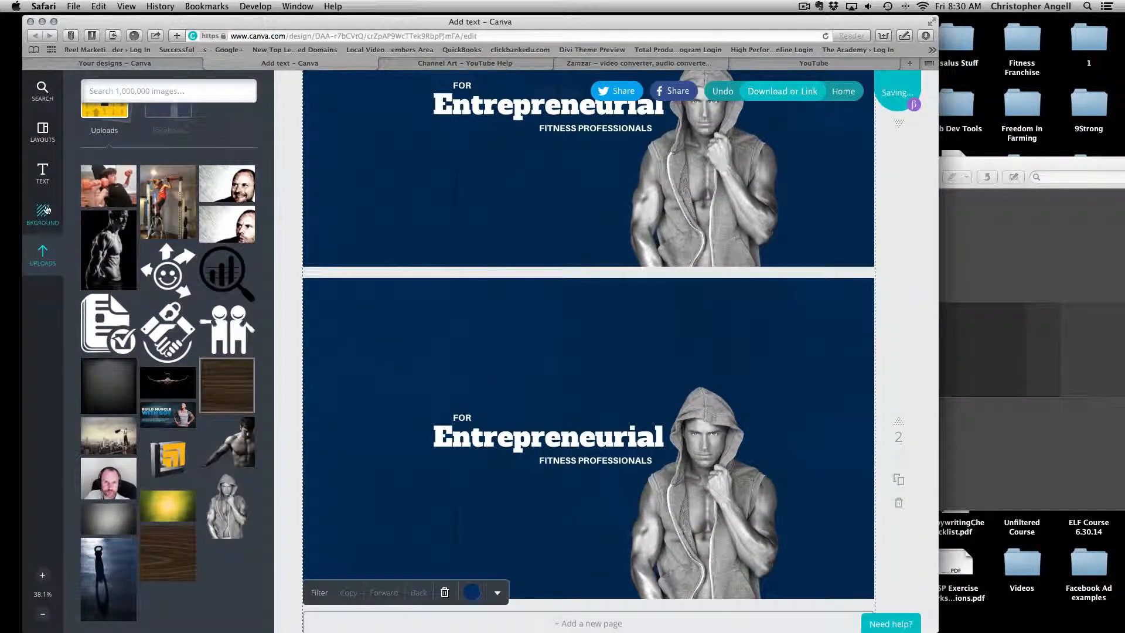
pyautogui.click(245, 133)
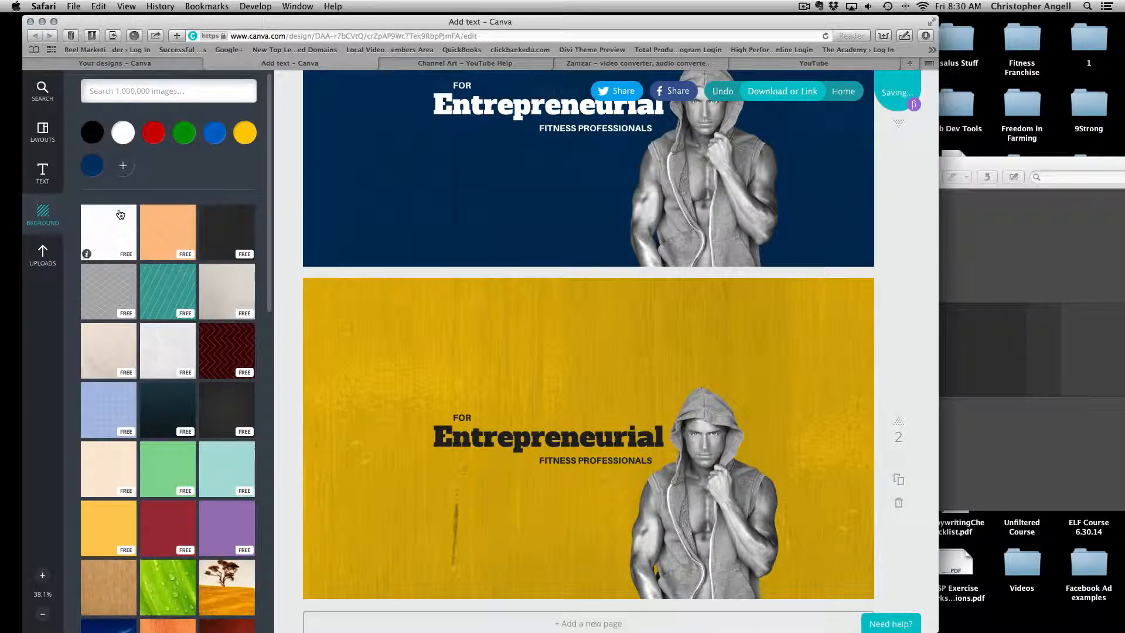
pyautogui.click(899, 503)
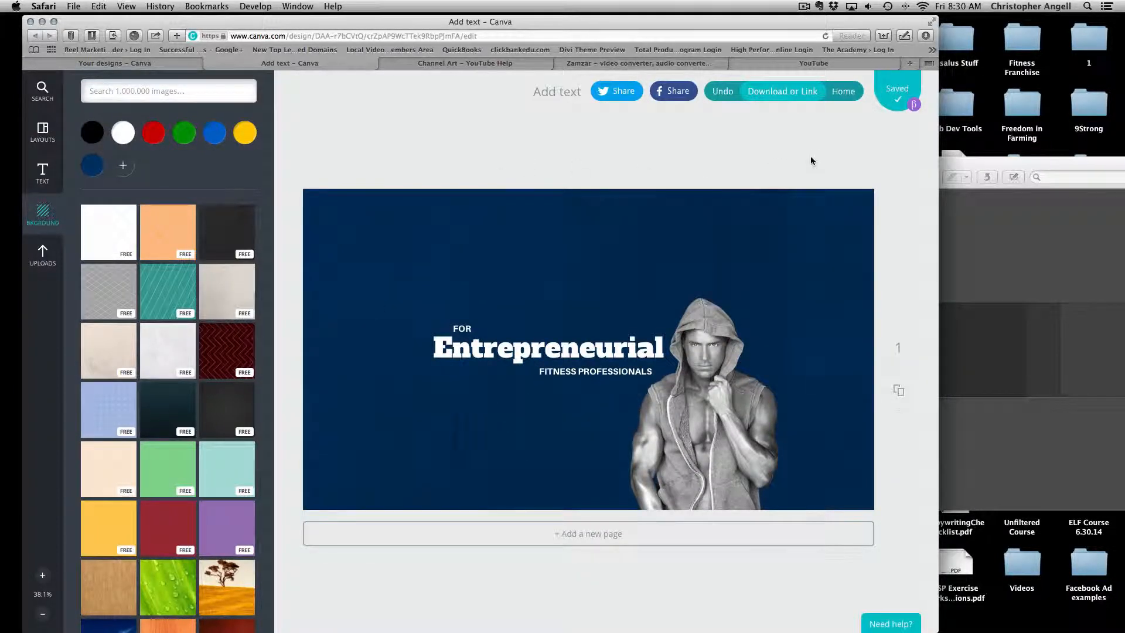
# Download the banner as an image, then close the downloaded image and the template.
pyautogui.click(769, 94)
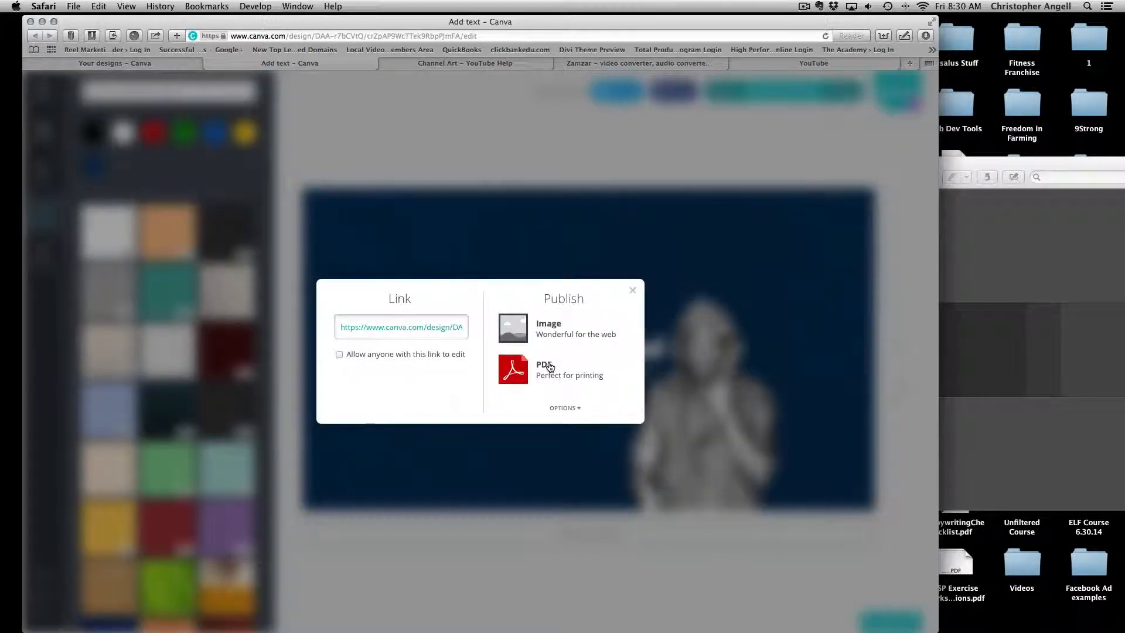
pyautogui.click(553, 324)
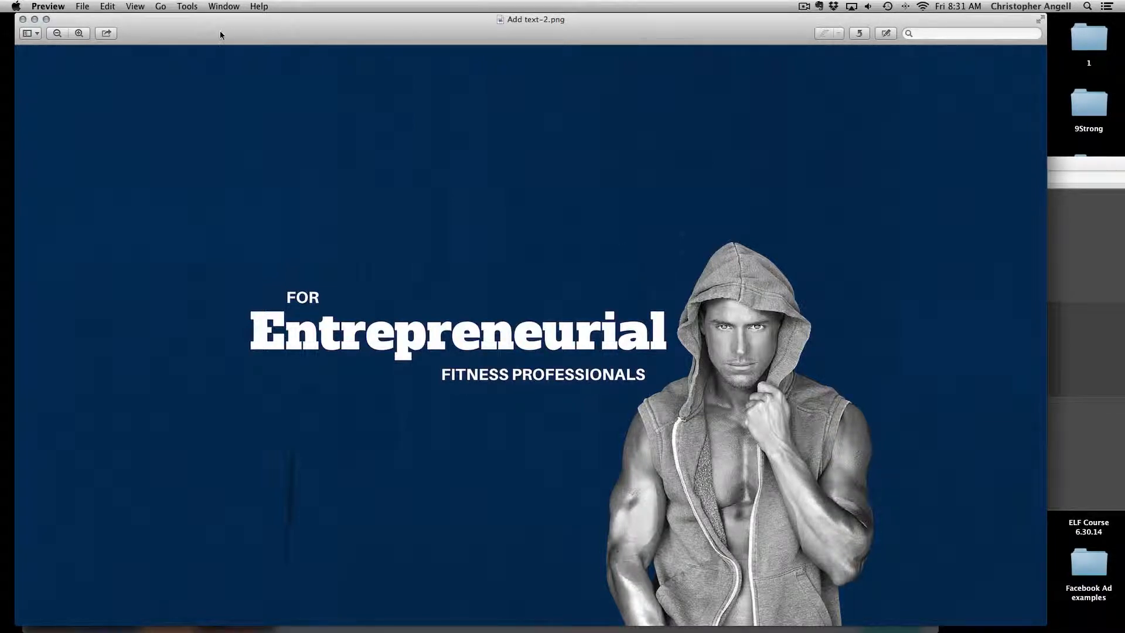
pyautogui.click(22, 20)
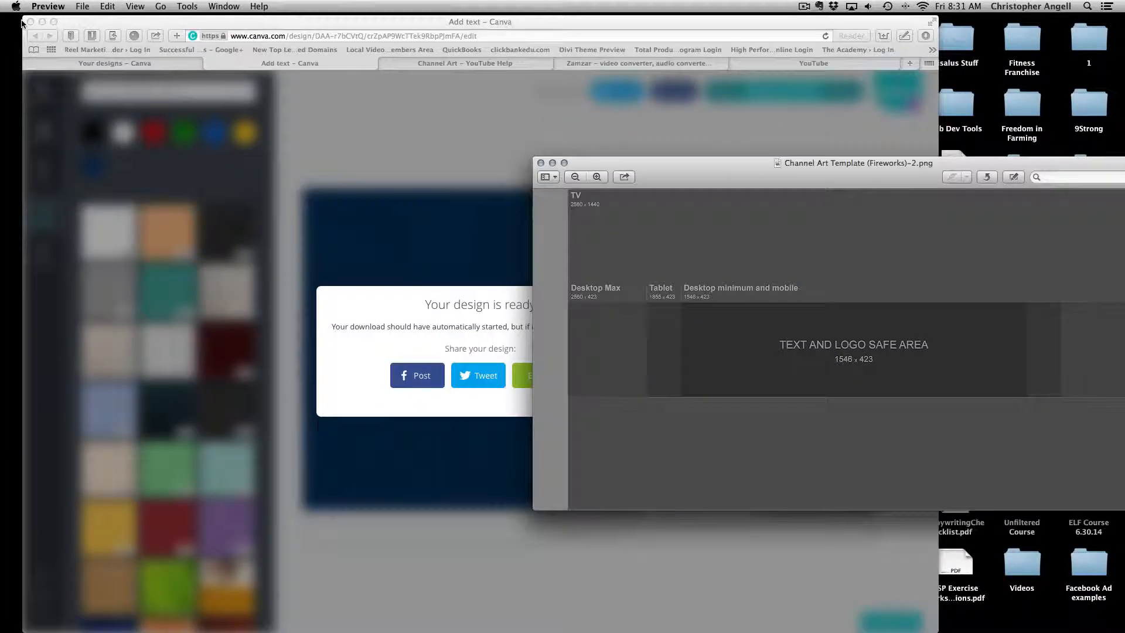
pyautogui.click(541, 164)
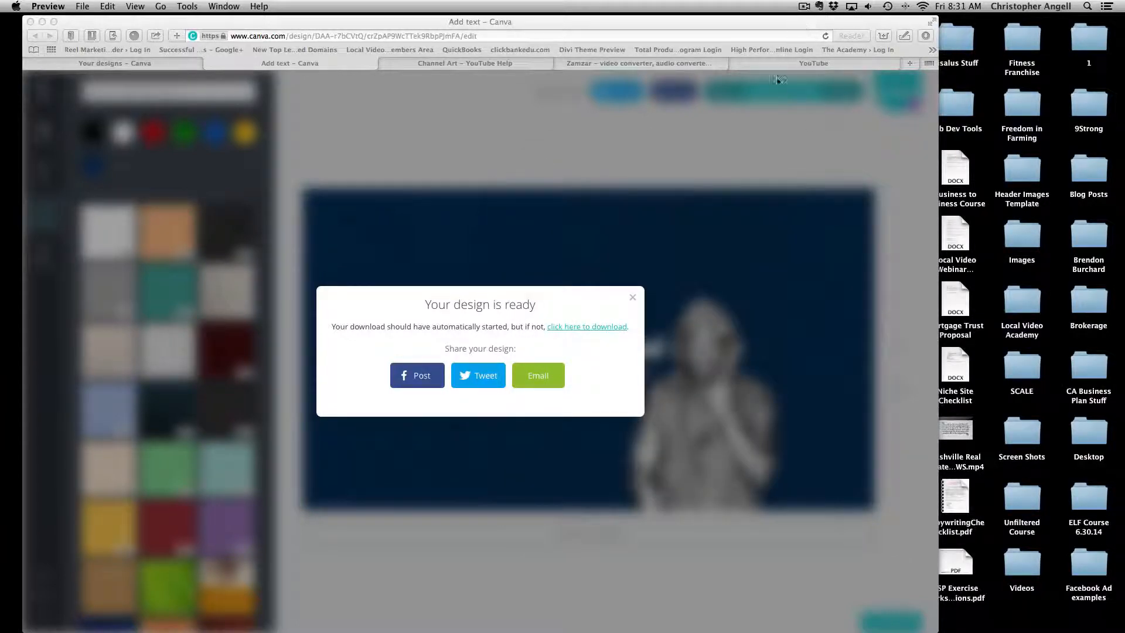
# Dismiss the design-ready notice and return to the Channel Art help page.
pyautogui.click(632, 297)
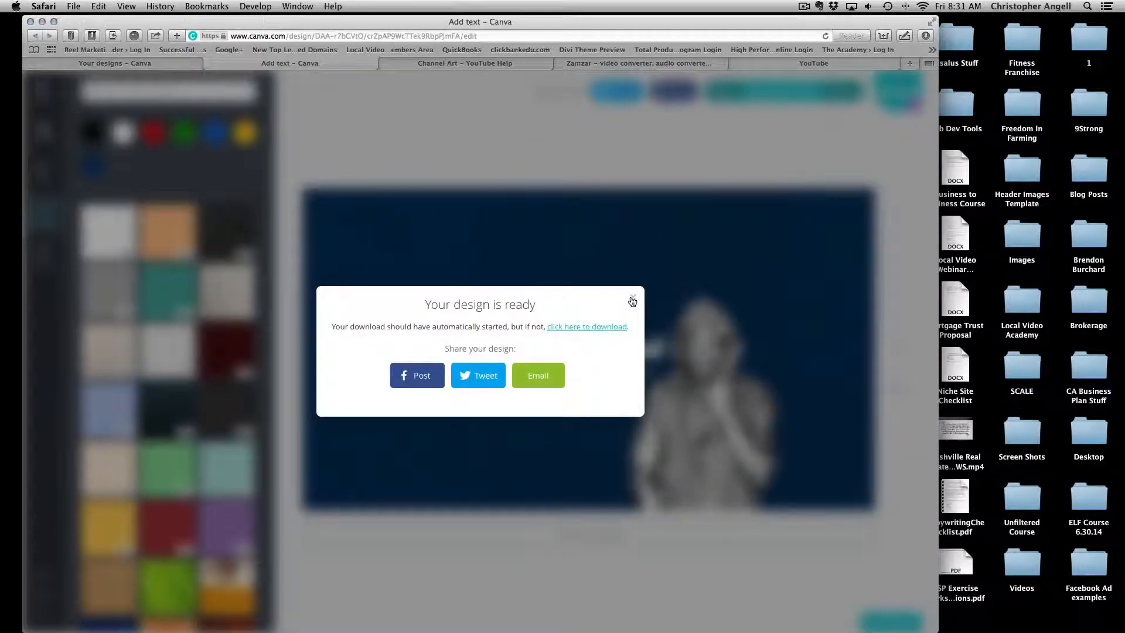
pyautogui.click(632, 297)
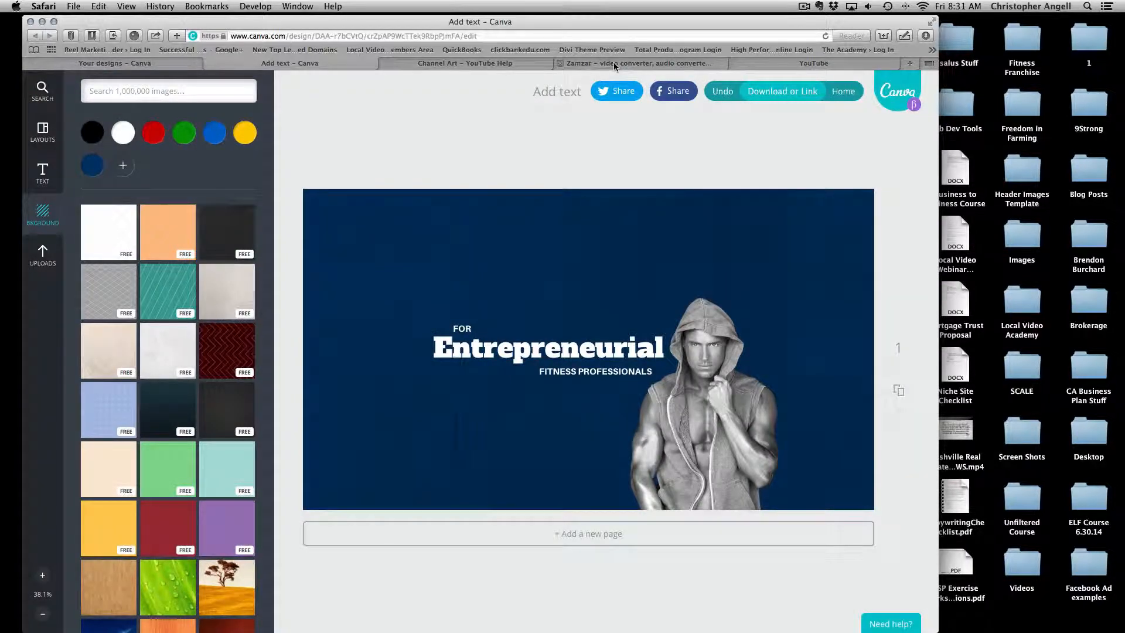
pyautogui.click(421, 65)
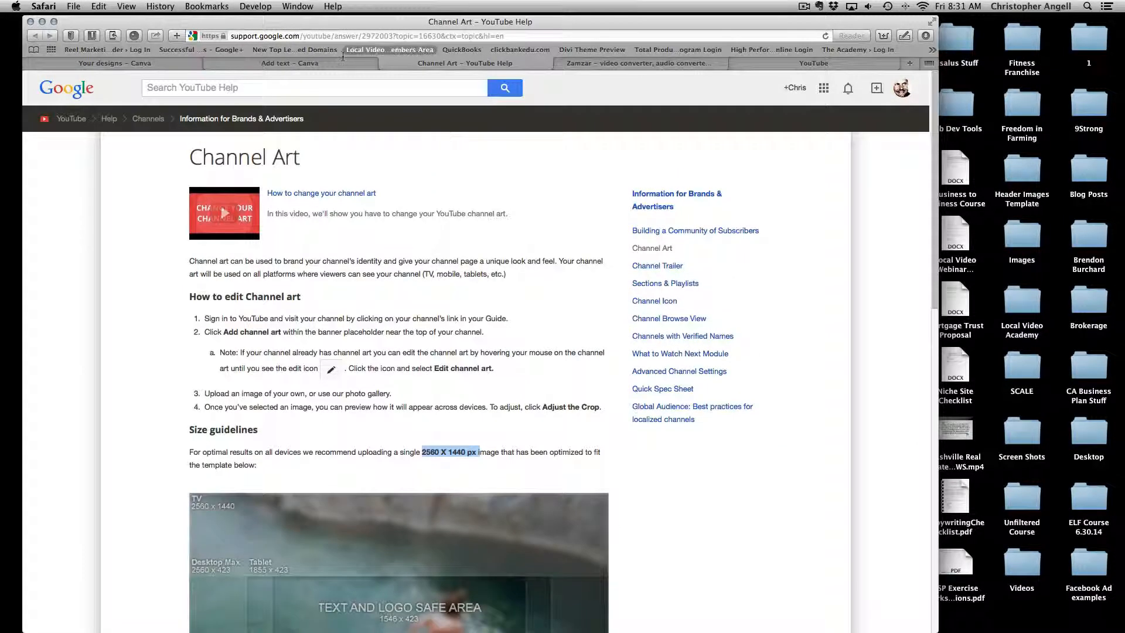
# Bring up Zamzar's free online file converter alongside the YouTube Help page.
pyautogui.click(602, 64)
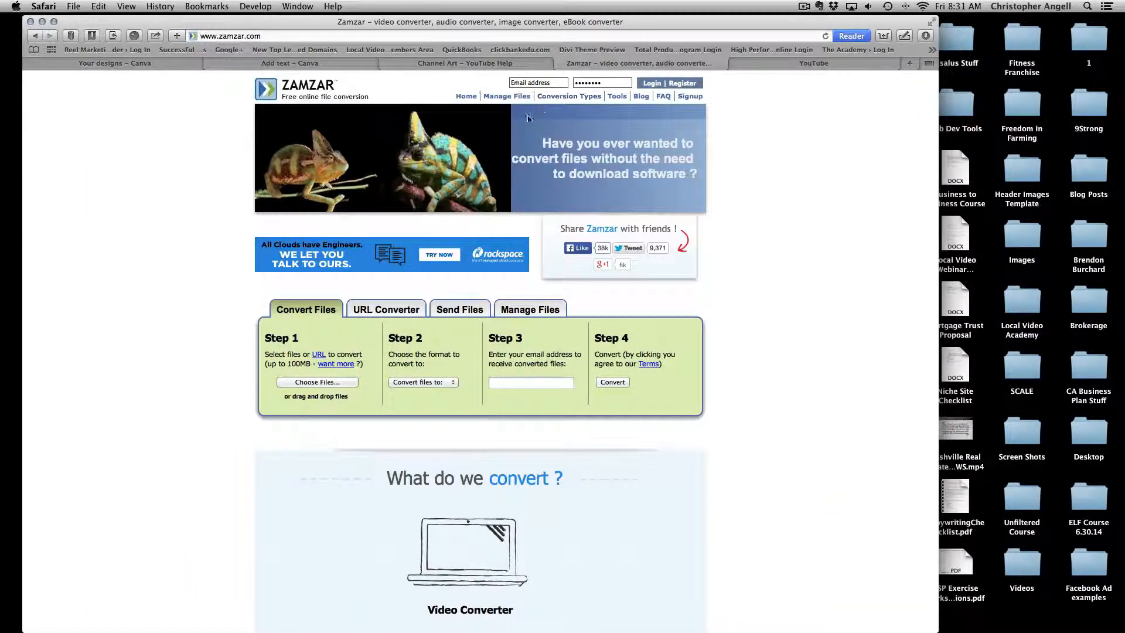
# Add the exported Add text-2.png design to Zamzar's files to convert.
pyautogui.click(309, 384)
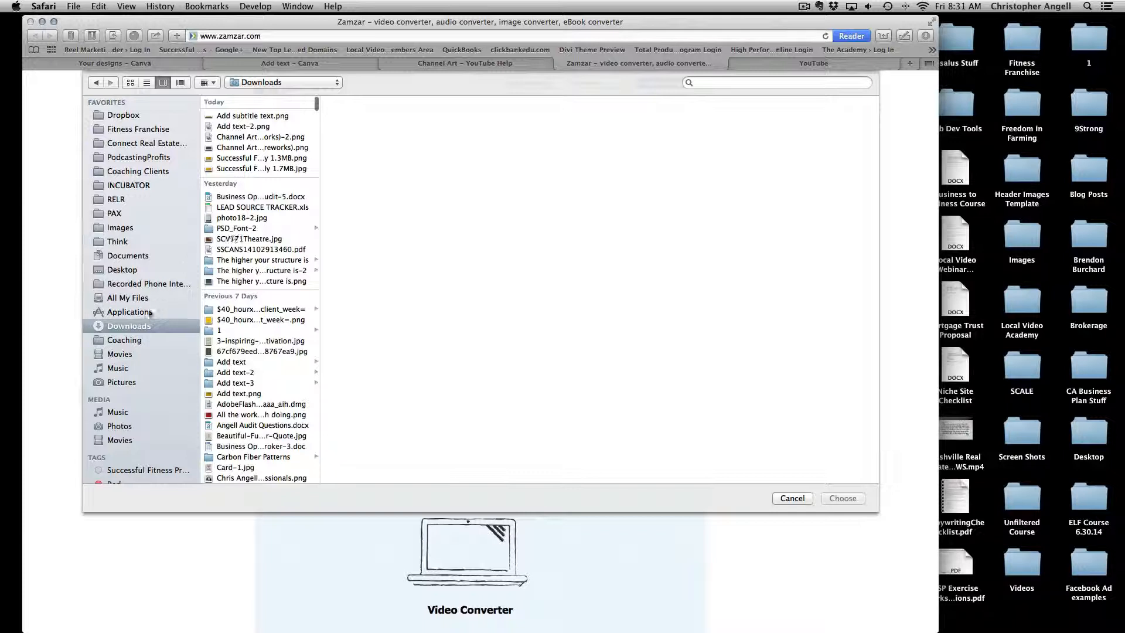
pyautogui.scroll(3, 261, 126)
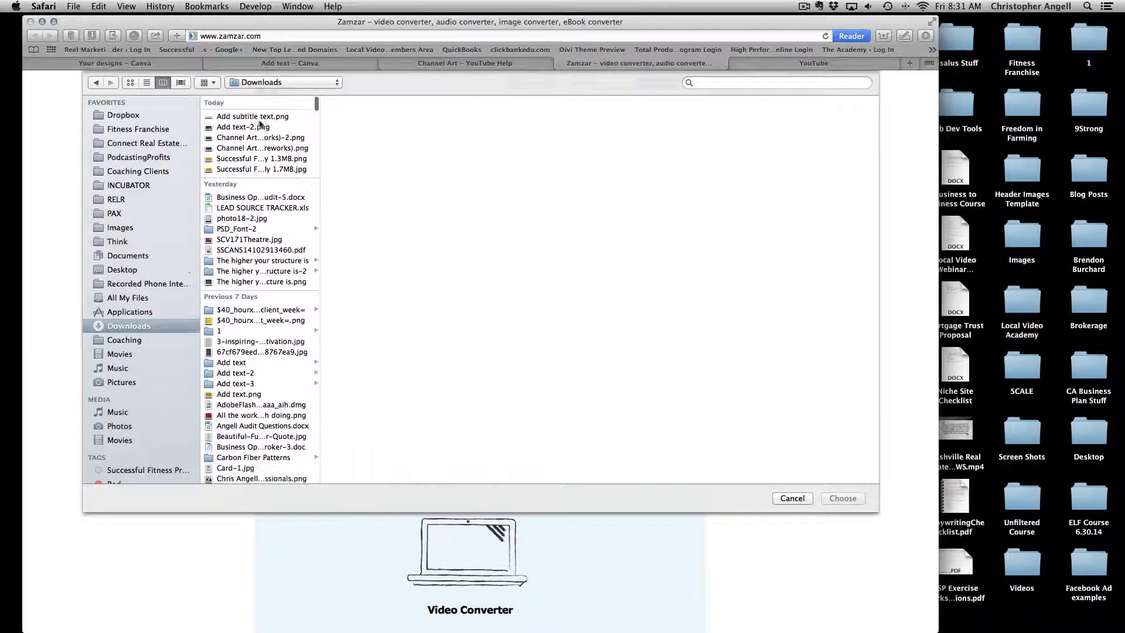
pyautogui.click(235, 137)
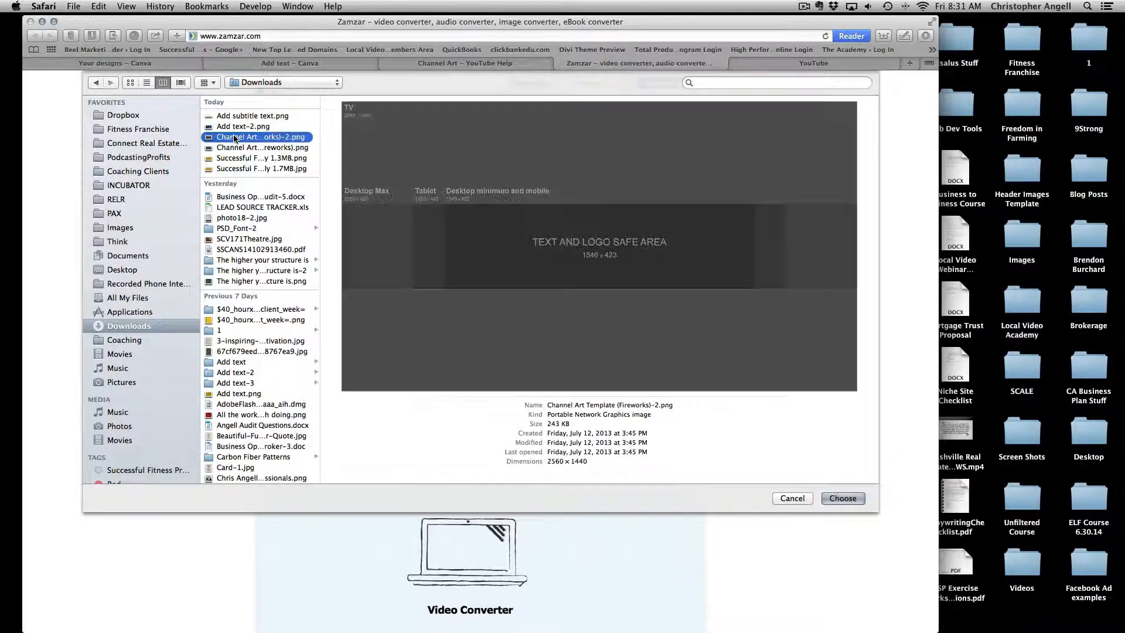
pyautogui.click(234, 127)
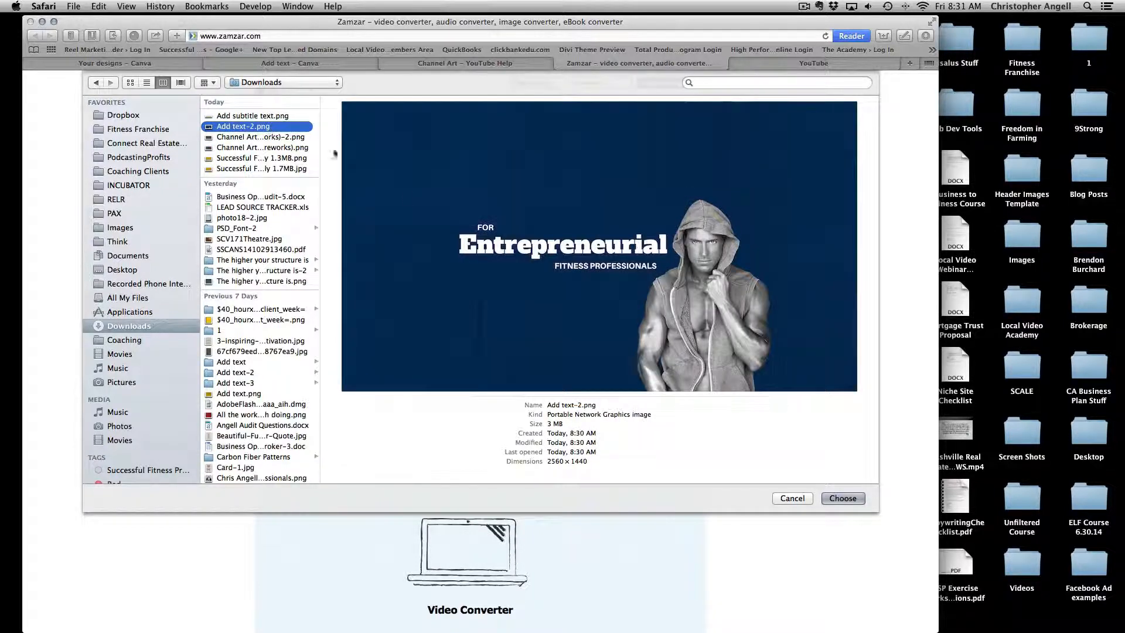
pyautogui.click(844, 499)
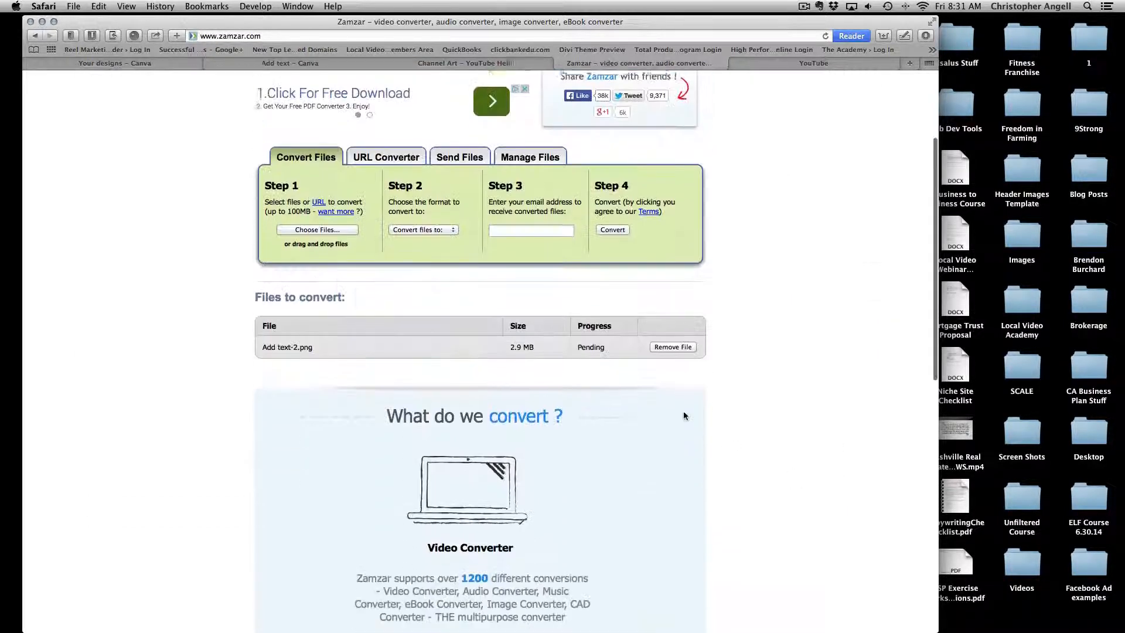
# Set the output format to jpg, enter your e-mail address, and start the conversion.
pyautogui.scroll(-2, 683, 411)
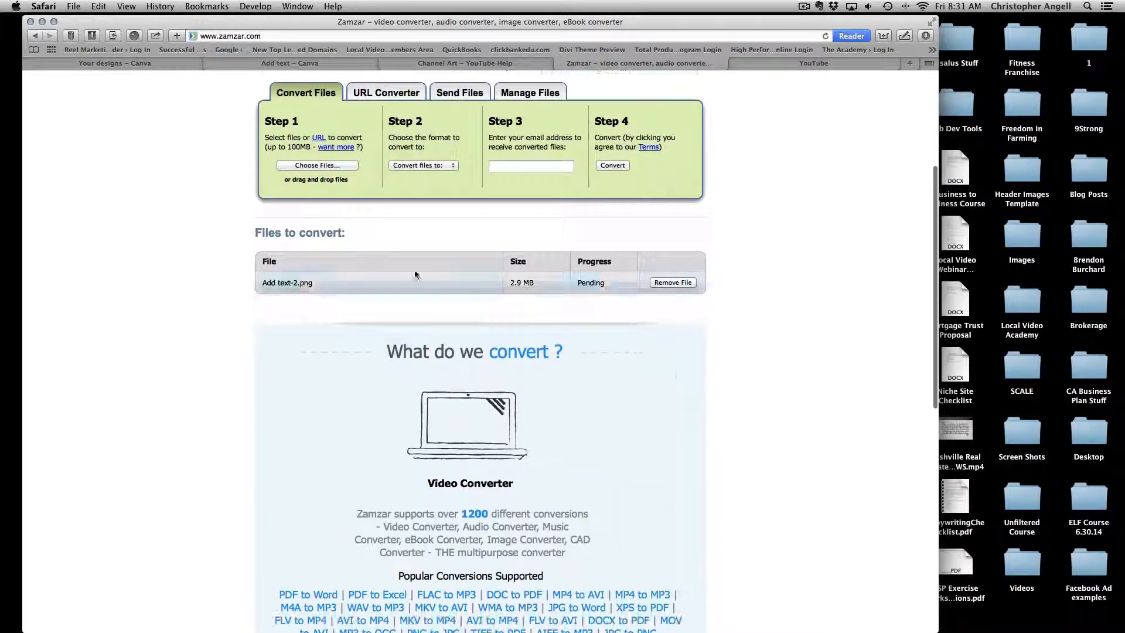
pyautogui.click(408, 167)
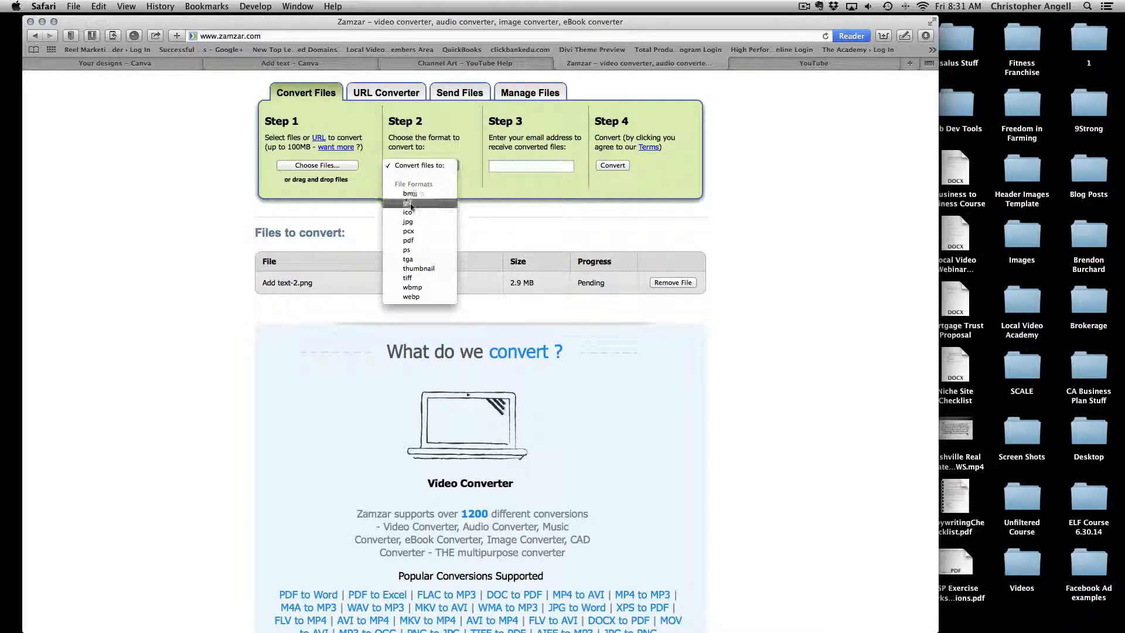
pyautogui.click(409, 222)
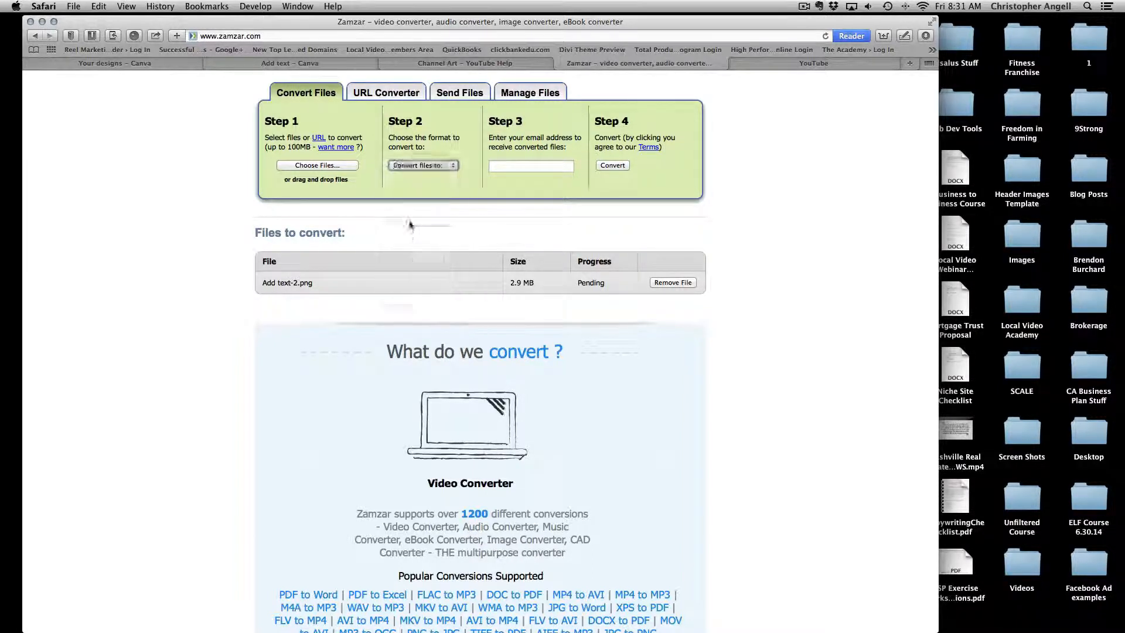
pyautogui.click(556, 166)
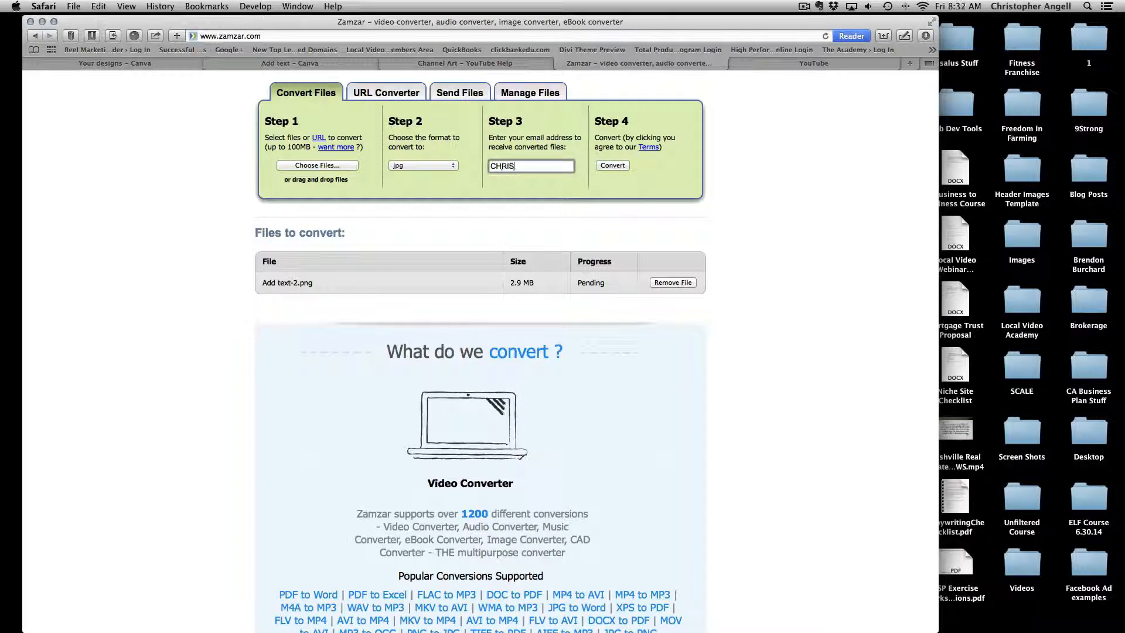
pyautogui.click(617, 165)
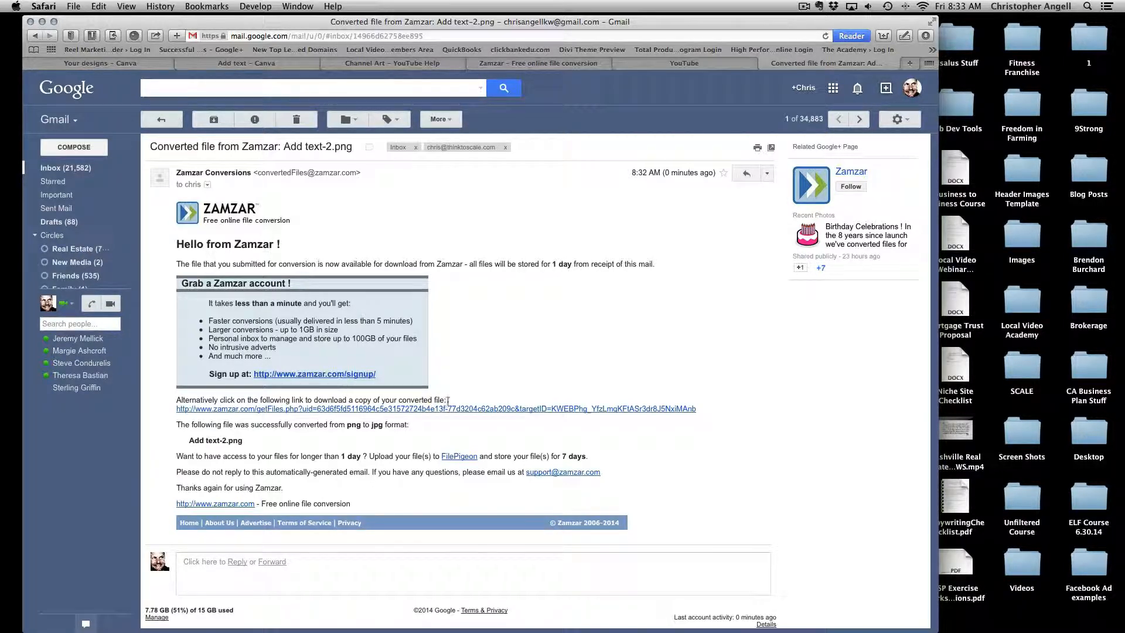
# Download the converted Add text-2.jpg from the e-mail link, confirm it in Downloads, then return to YouTube.
pyautogui.click(494, 409)
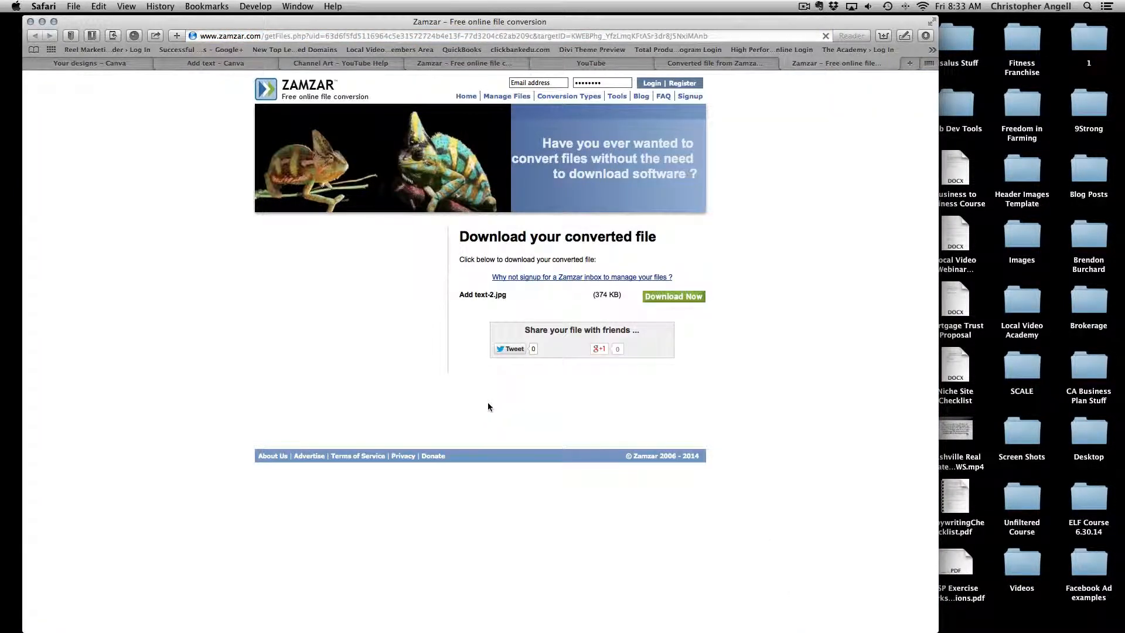
pyautogui.click(667, 301)
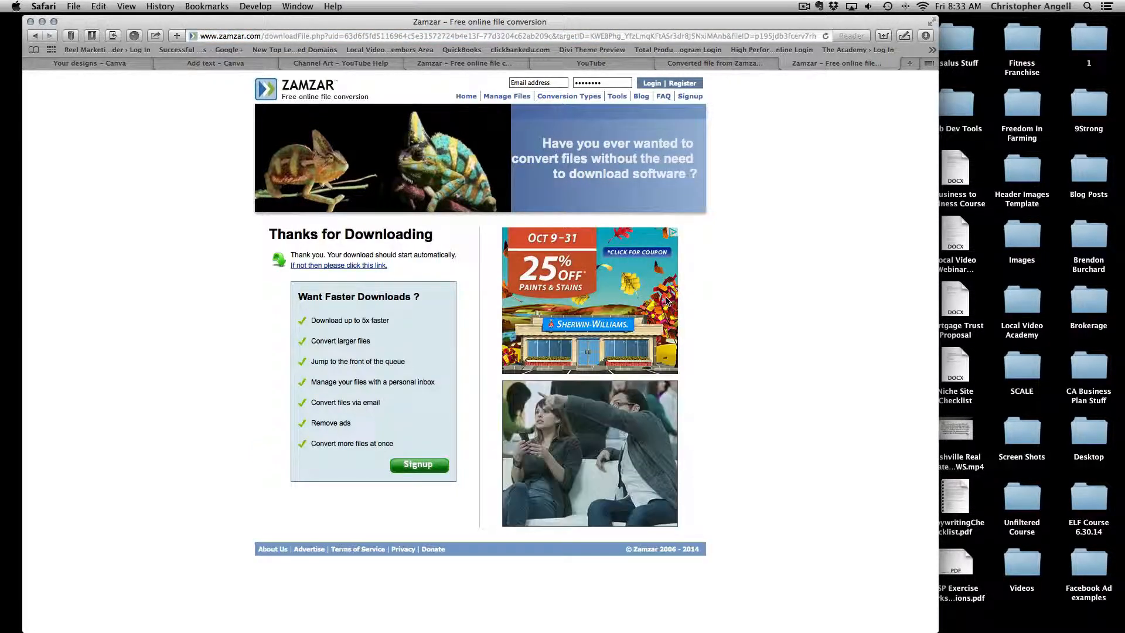
pyautogui.click(927, 37)
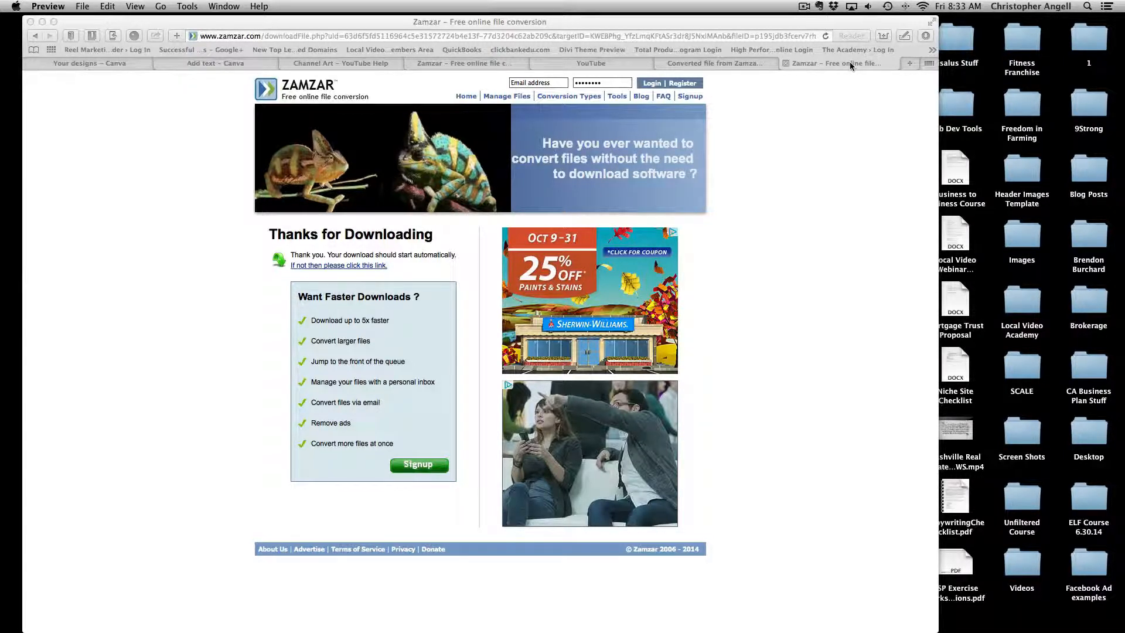
pyautogui.click(583, 64)
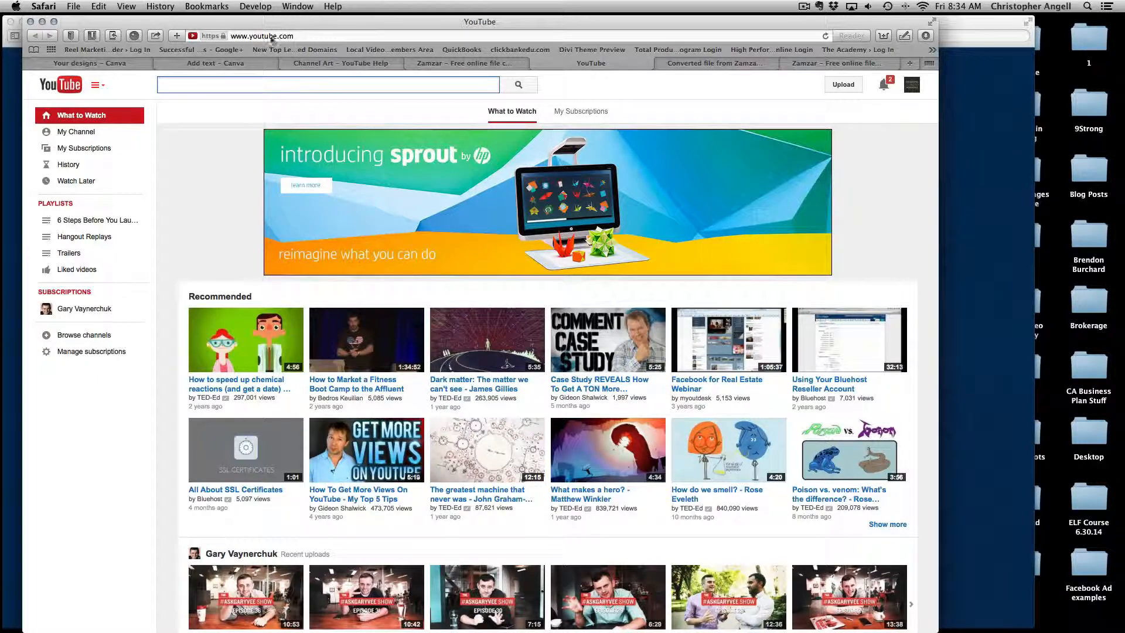
# Open the Successful Fitness Professionals channel page and choose Edit channel art from the banner.
pyautogui.click(81, 132)
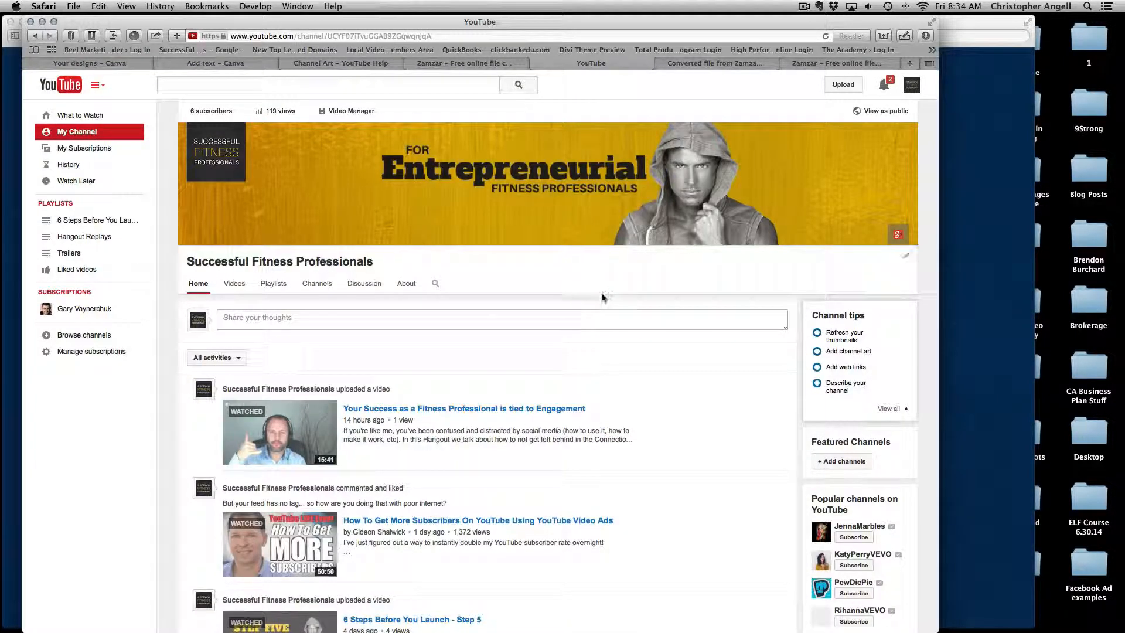
pyautogui.moveTo(908, 135)
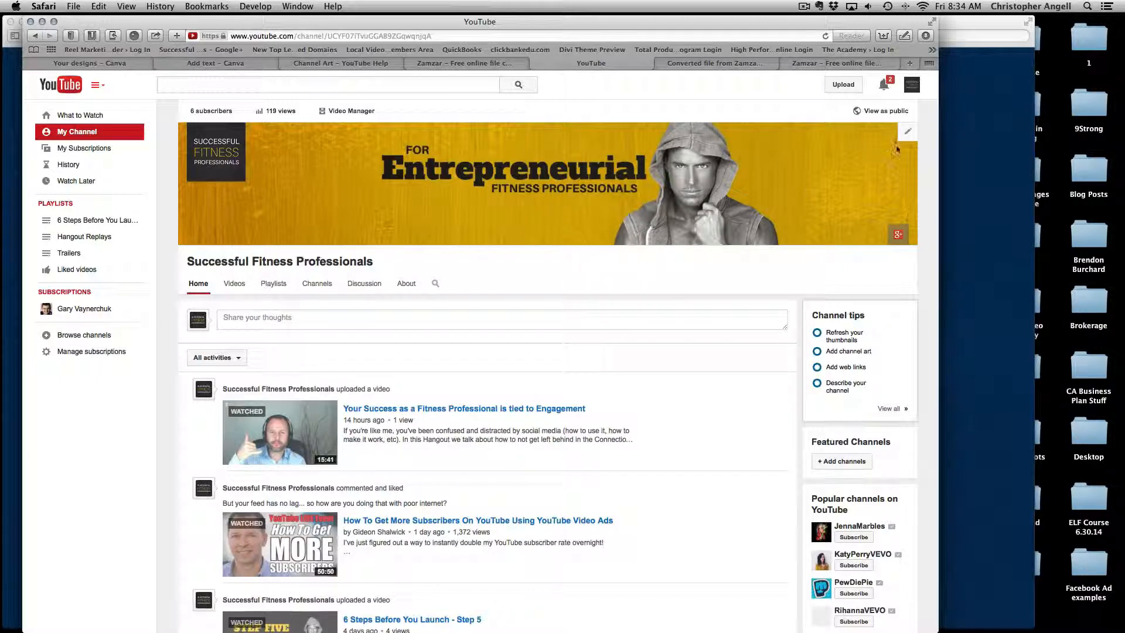
pyautogui.click(907, 132)
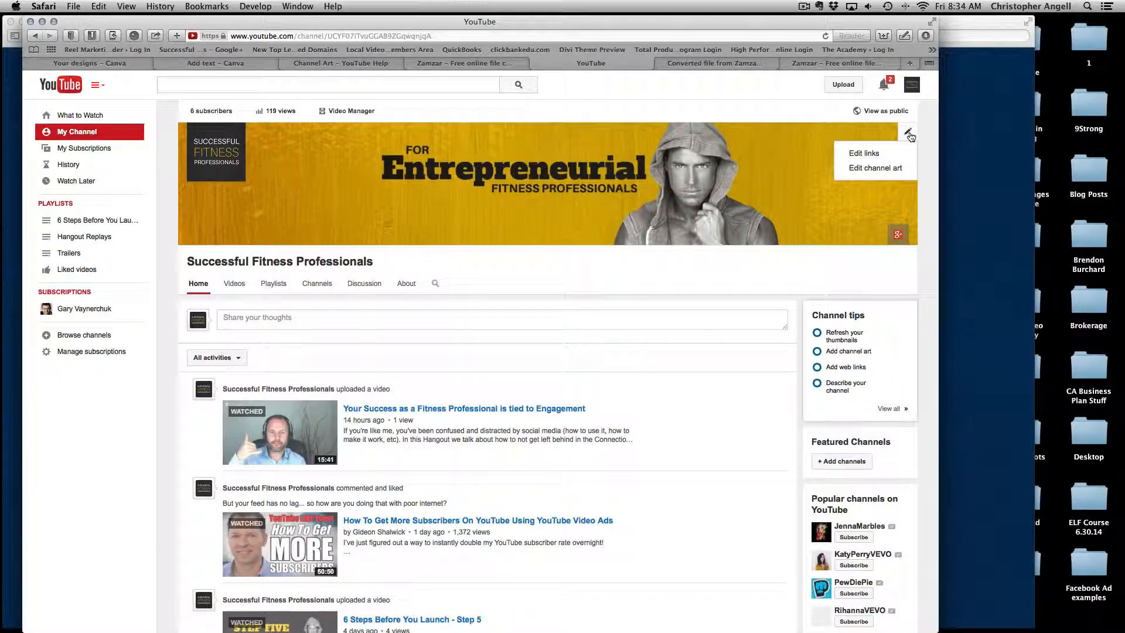
pyautogui.click(887, 174)
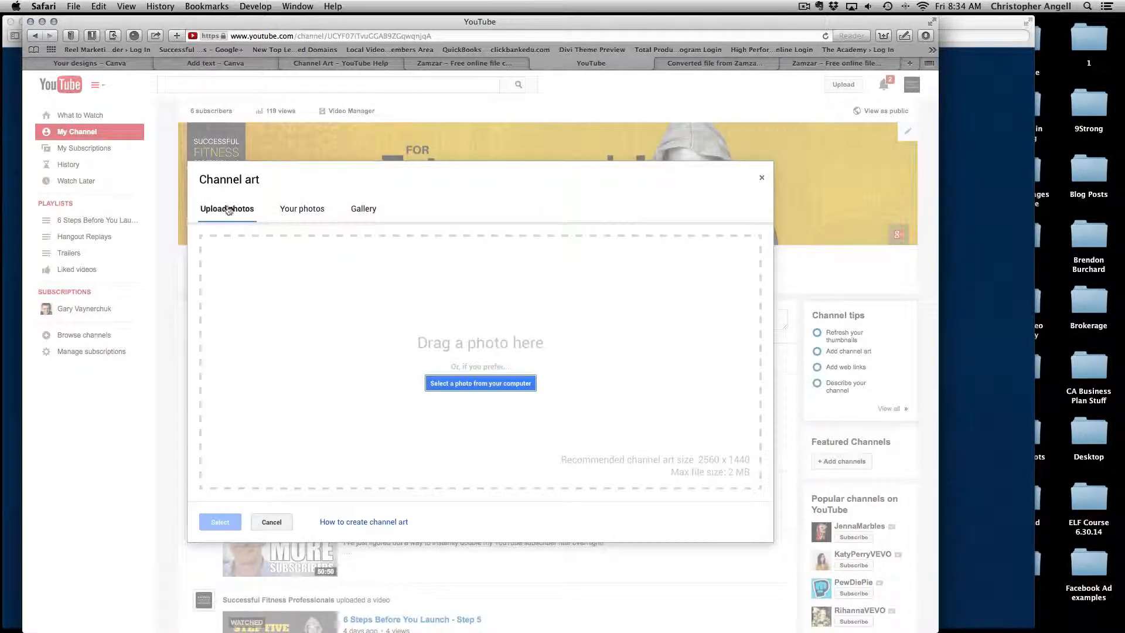
# Choose Add text-2-2.jpg from the Downloads folder to upload as the channel art.
pyautogui.click(474, 385)
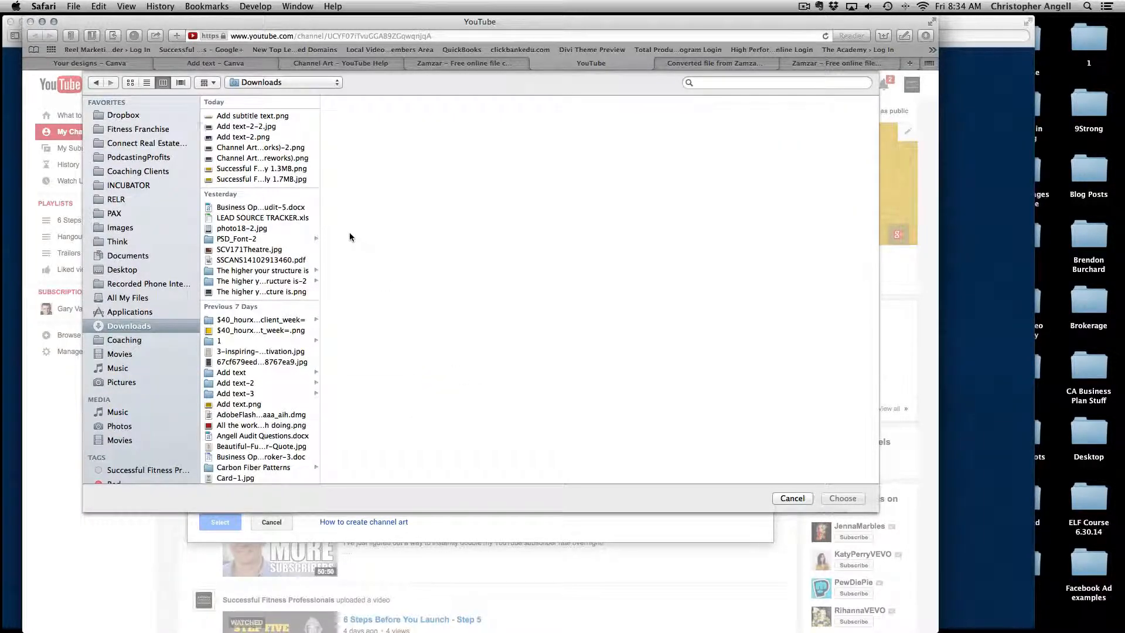
pyautogui.click(241, 126)
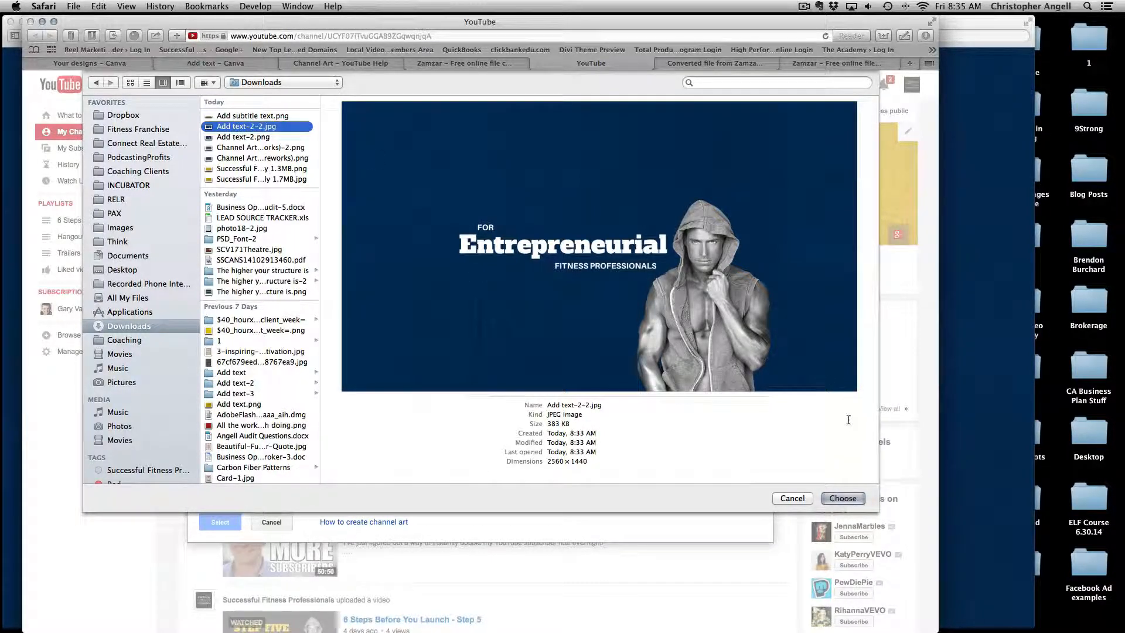
pyautogui.click(841, 499)
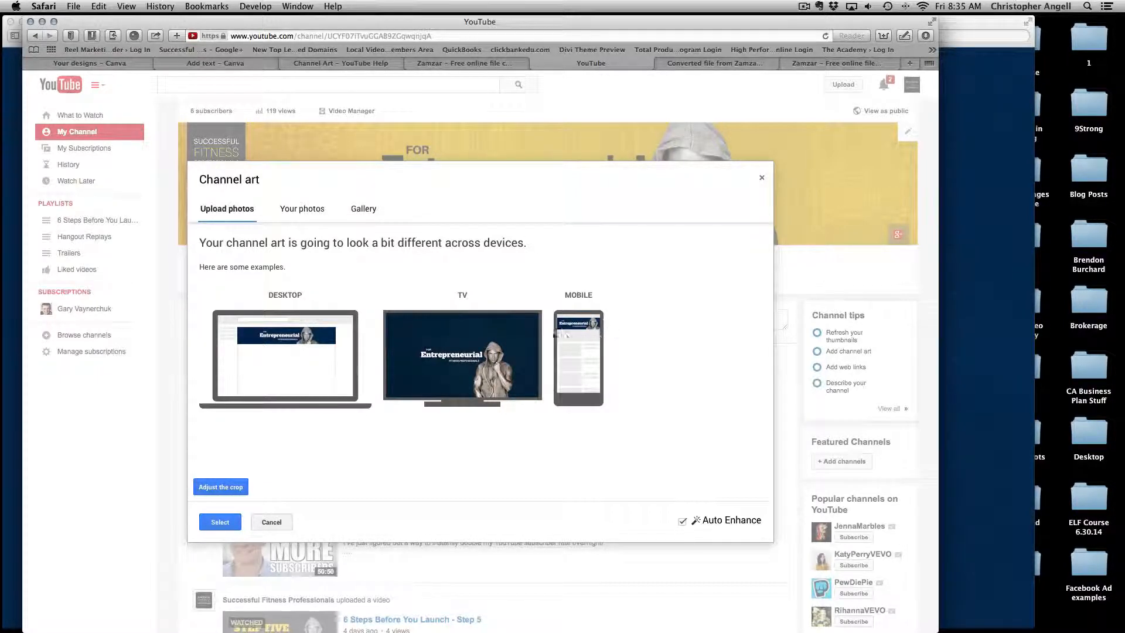
# Widen the crop to cover the full image, then apply the navy Entrepreneurial banner.
pyautogui.click(221, 487)
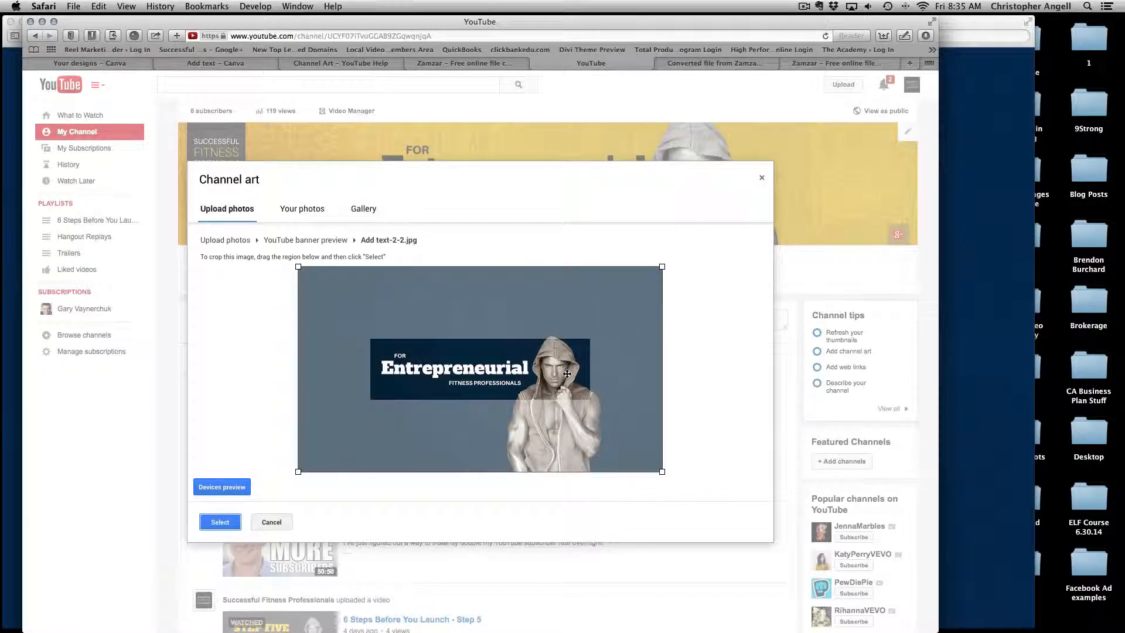
pyautogui.moveTo(662, 267); pyautogui.dragTo(769, 256)
pyautogui.click(221, 522)
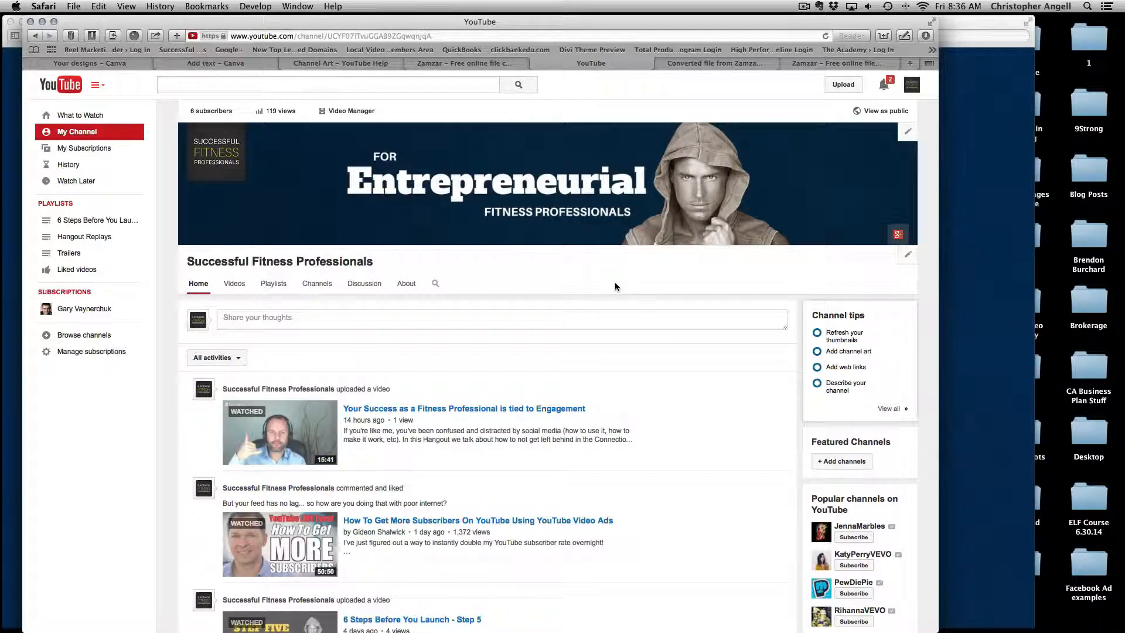
pyautogui.click(124, 63)
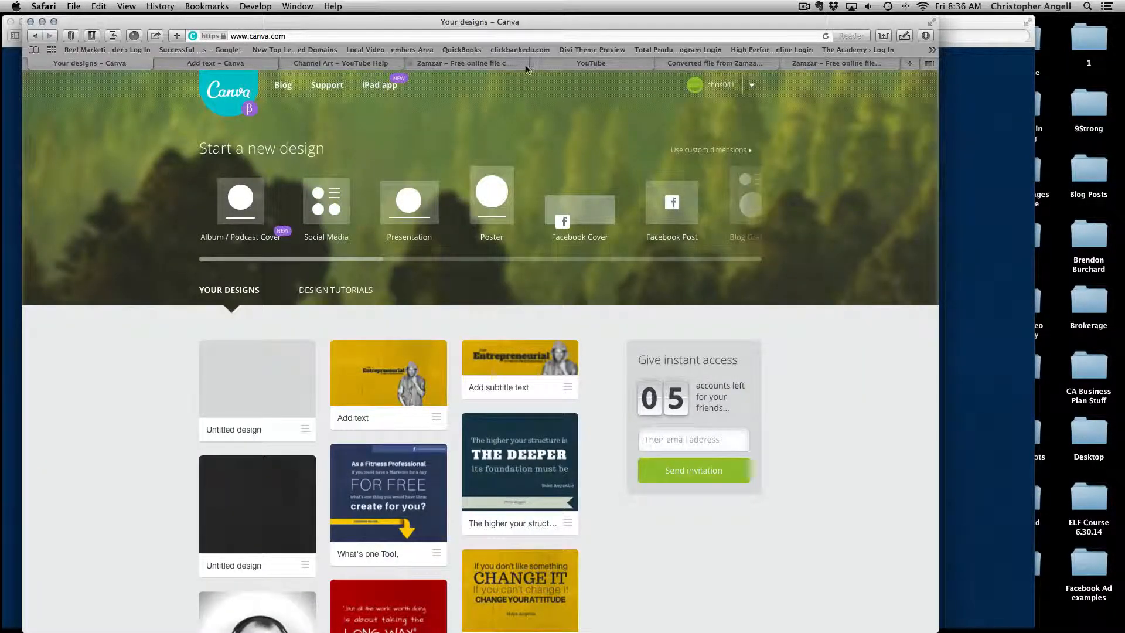
pyautogui.click(591, 63)
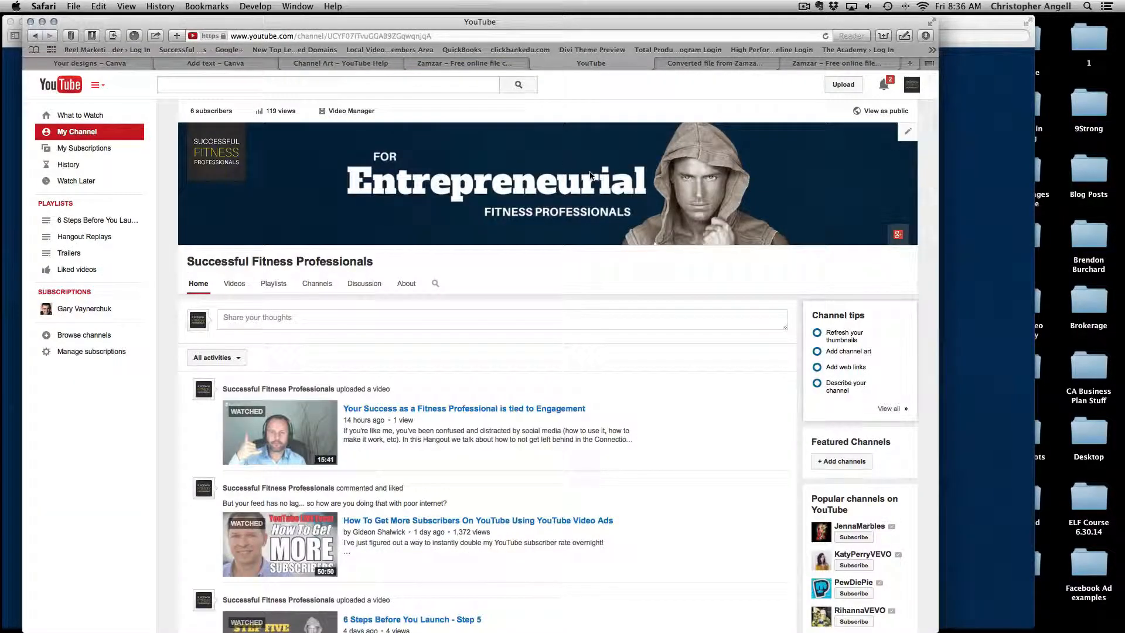
pyautogui.click(486, 64)
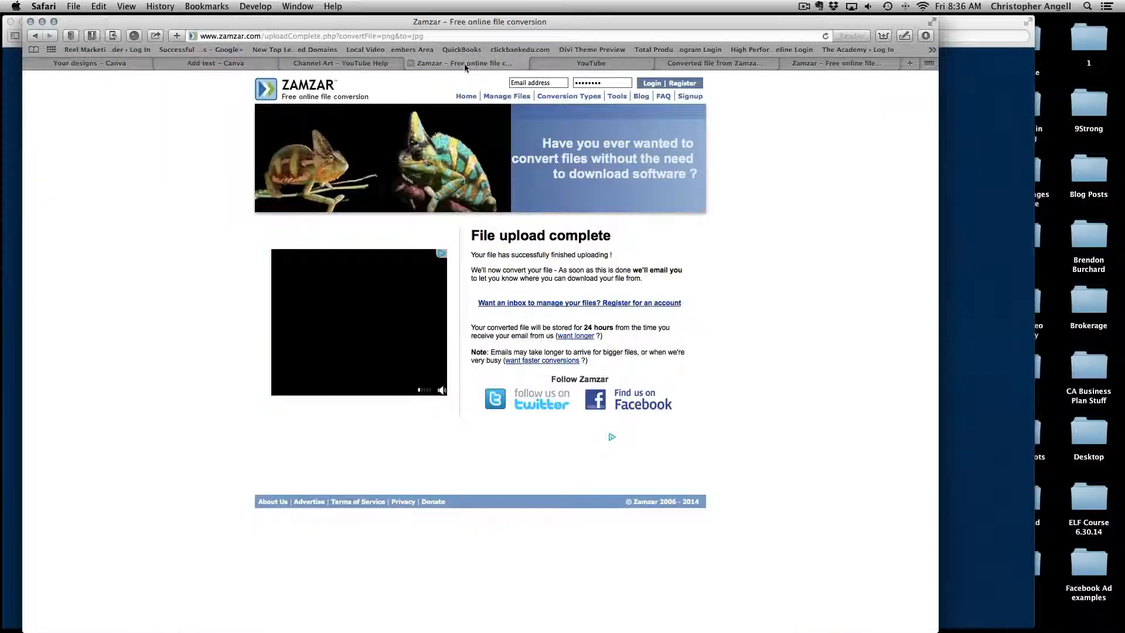
pyautogui.click(593, 64)
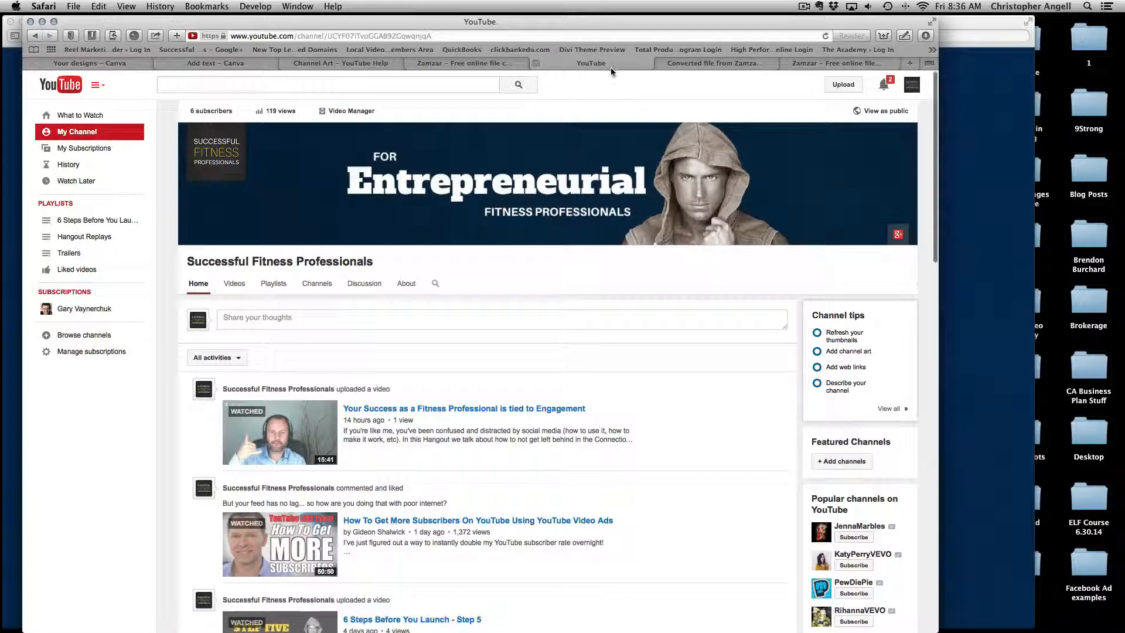